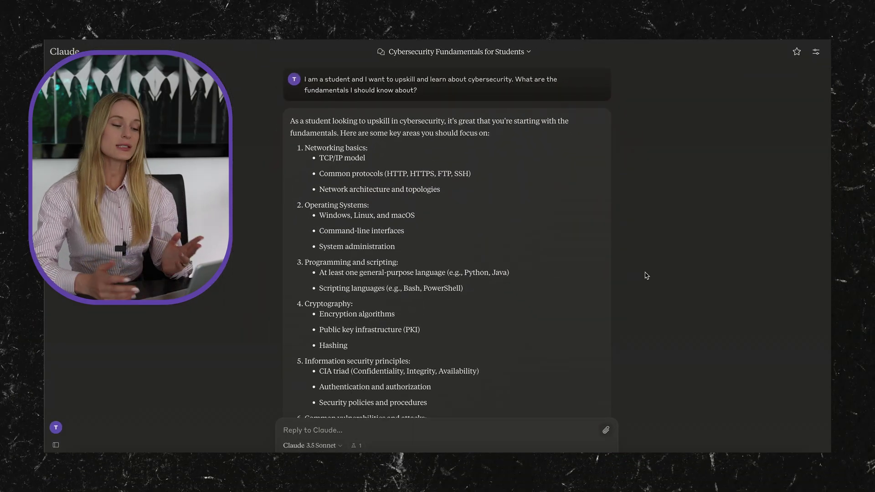
{"action": "scroll", "coordinate": [613, 293], "scroll_direction": "down", "scroll_amount": 1}
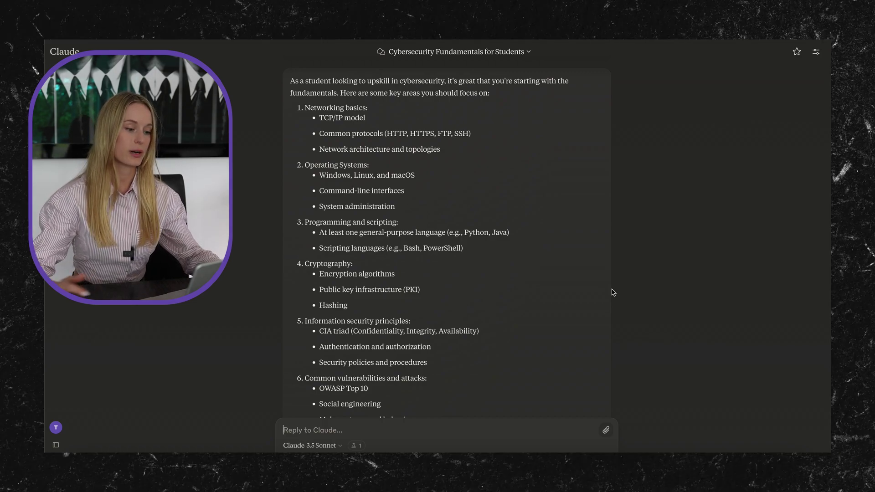
{"action": "scroll", "coordinate": [613, 292], "scroll_direction": "down", "scroll_amount": 2}
{"action": "scroll", "coordinate": [612, 293], "scroll_direction": "down", "scroll_amount": 1}
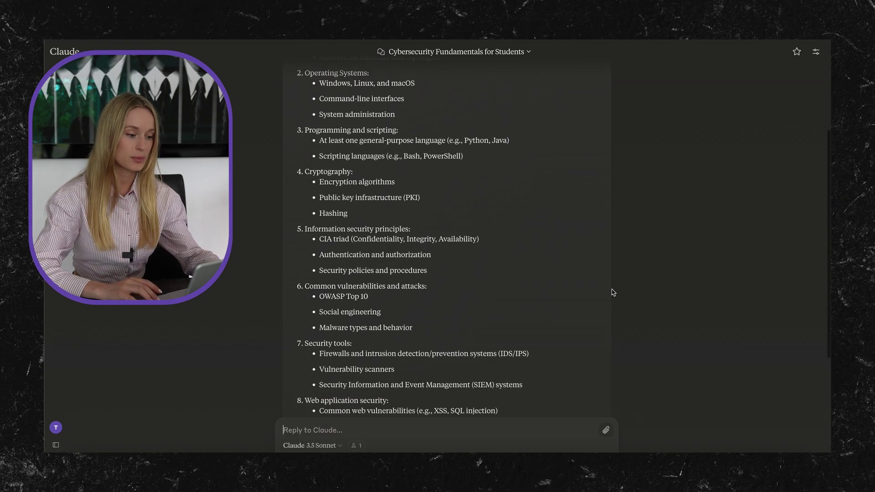
{"action": "scroll", "coordinate": [613, 293], "scroll_direction": "down", "scroll_amount": 1}
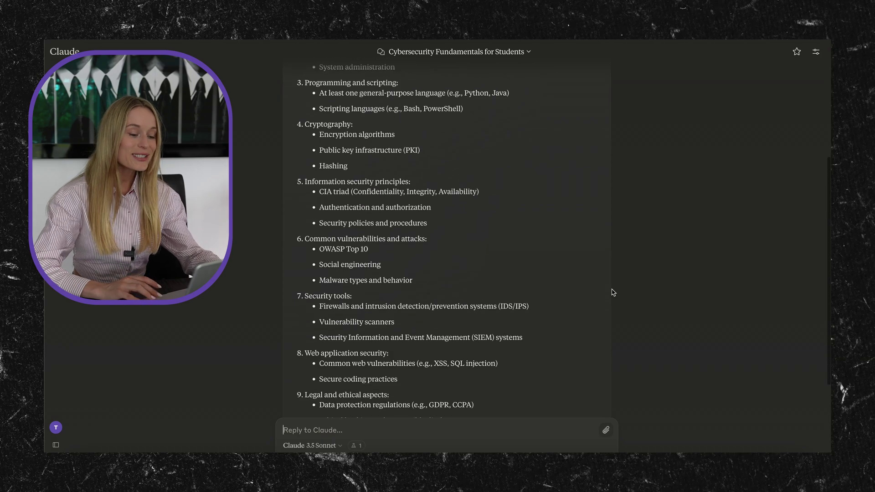
{"action": "scroll", "coordinate": [611, 293], "scroll_direction": "down", "scroll_amount": 2}
{"action": "scroll", "coordinate": [612, 294], "scroll_direction": "down", "scroll_amount": 1}
{"action": "scroll", "coordinate": [612, 292], "scroll_direction": "up", "scroll_amount": 1}
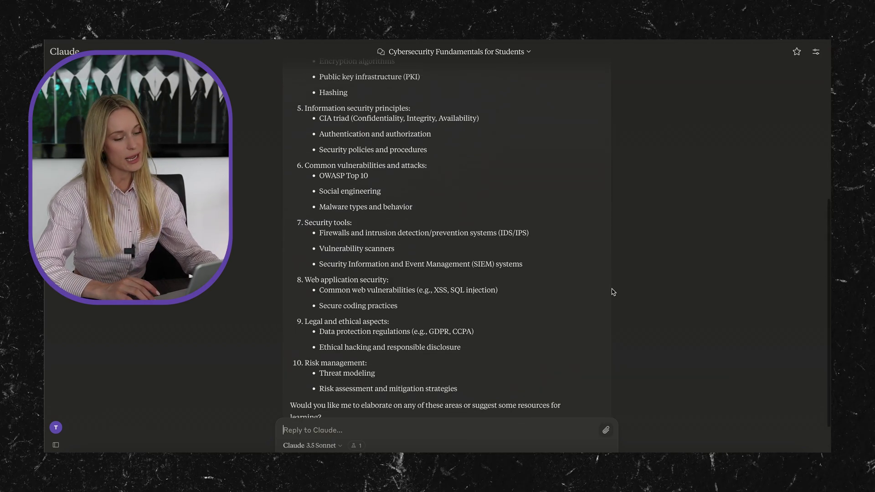
{"action": "scroll", "coordinate": [612, 293], "scroll_direction": "up", "scroll_amount": 1}
{"action": "scroll", "coordinate": [611, 291], "scroll_direction": "up", "scroll_amount": 3}
{"action": "scroll", "coordinate": [612, 292], "scroll_direction": "down", "scroll_amount": 1}
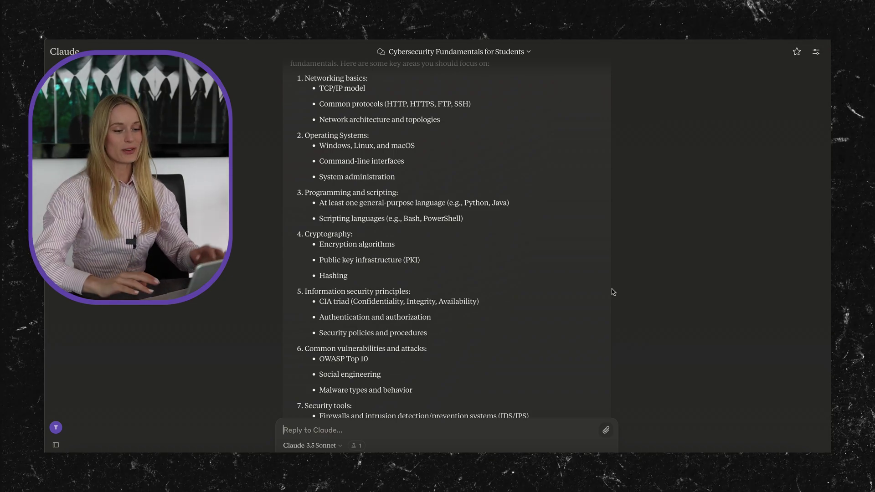
{"action": "scroll", "coordinate": [597, 241], "scroll_direction": "up", "scroll_amount": 2}
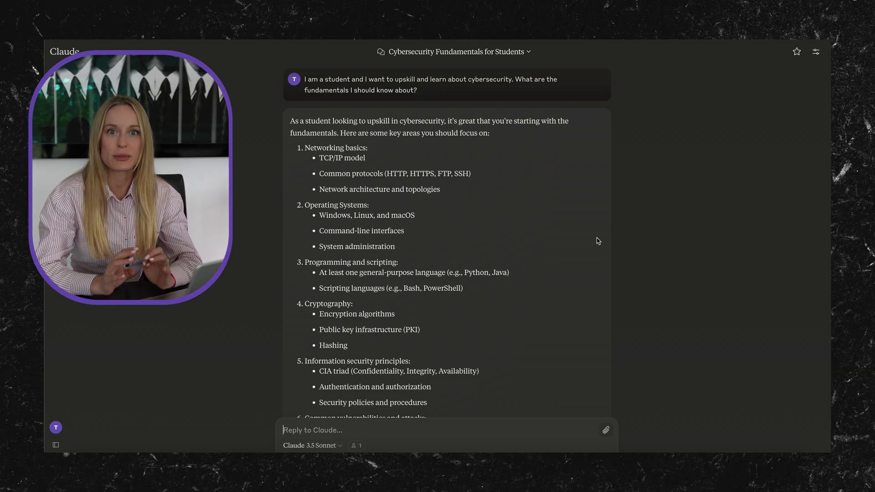
{"action": "scroll", "coordinate": [427, 167], "scroll_direction": "down", "scroll_amount": 1}
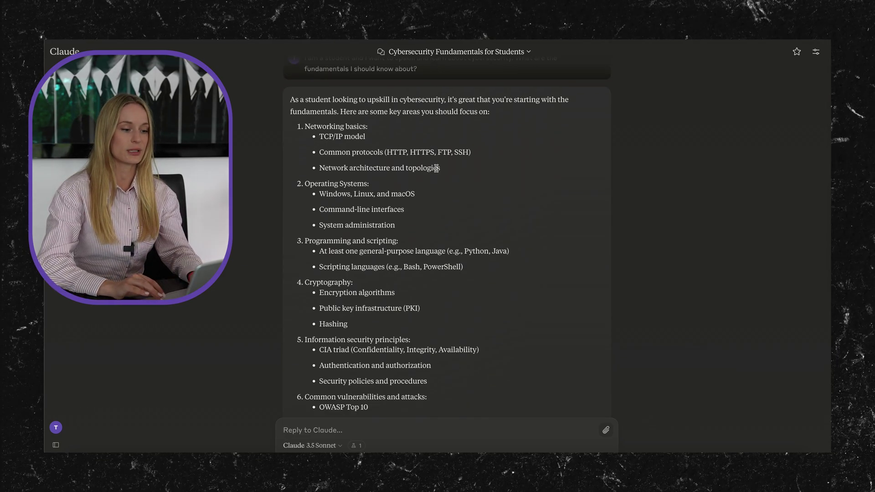
{"action": "left_click_drag", "start_coordinate": [441, 169], "coordinate": [303, 121]}
{"action": "key", "text": "ctrl+c"}
{"action": "scroll", "coordinate": [335, 213], "scroll_direction": "down", "scroll_amount": 3}
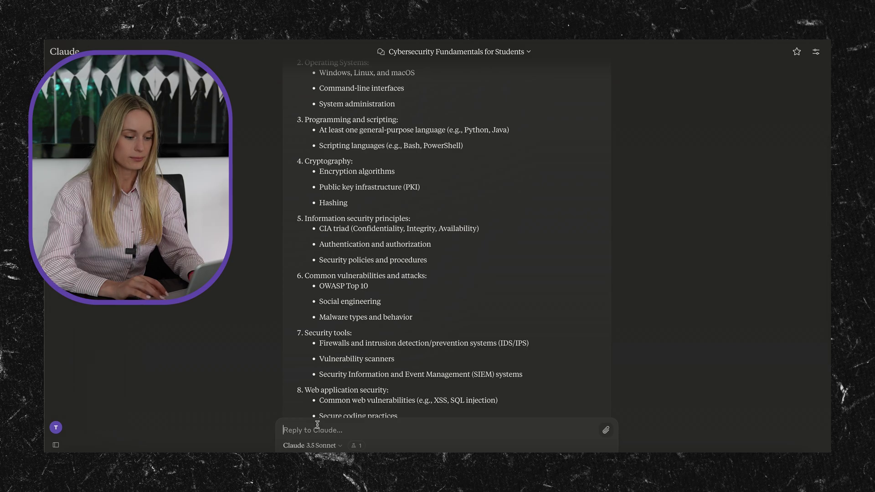
Step: Quote the pasted Networking basics list trimmed to its first item and send the TCP/IP model question
{"action": "key", "text": "ctrl+v"}
{"action": "scroll", "coordinate": [317, 424], "scroll_direction": "down", "scroll_amount": 2}
{"action": "scroll", "coordinate": [358, 421], "scroll_direction": "down", "scroll_amount": 3}
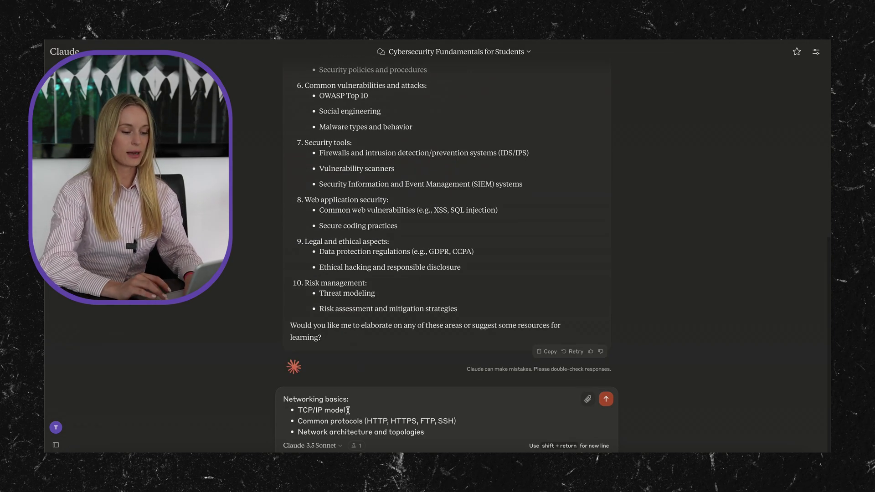
{"action": "key", "text": "shift+Return"}
{"action": "key", "text": "shift+Return"}
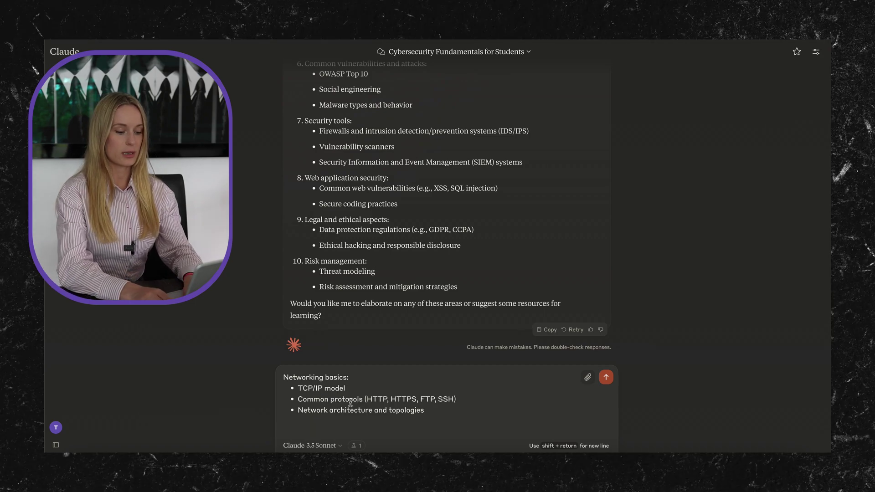
{"action": "type", "text": "Can you expla"}
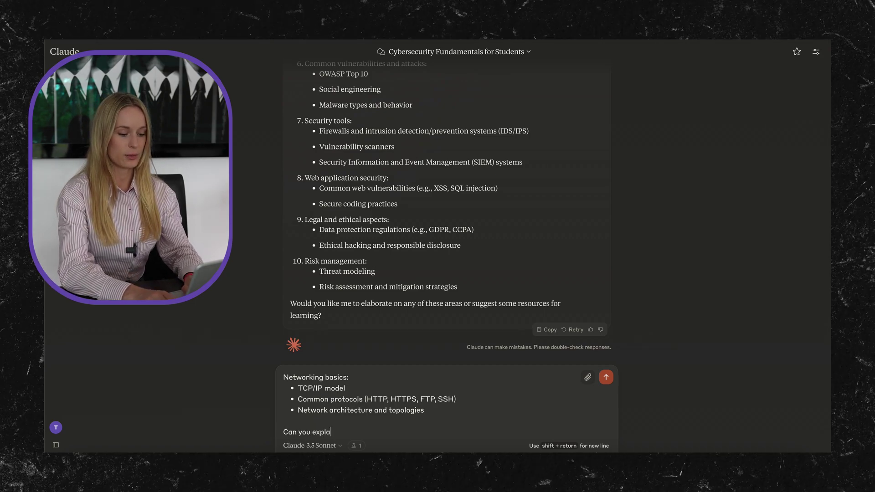
{"action": "type", "text": "in to me"}
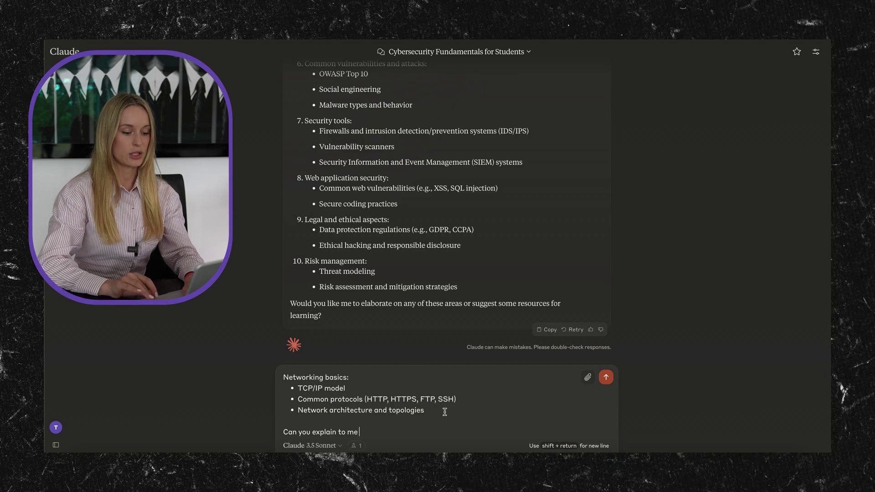
{"action": "left_click_drag", "start_coordinate": [444, 411], "coordinate": [232, 403]}
{"action": "key", "text": "BackSpace"}
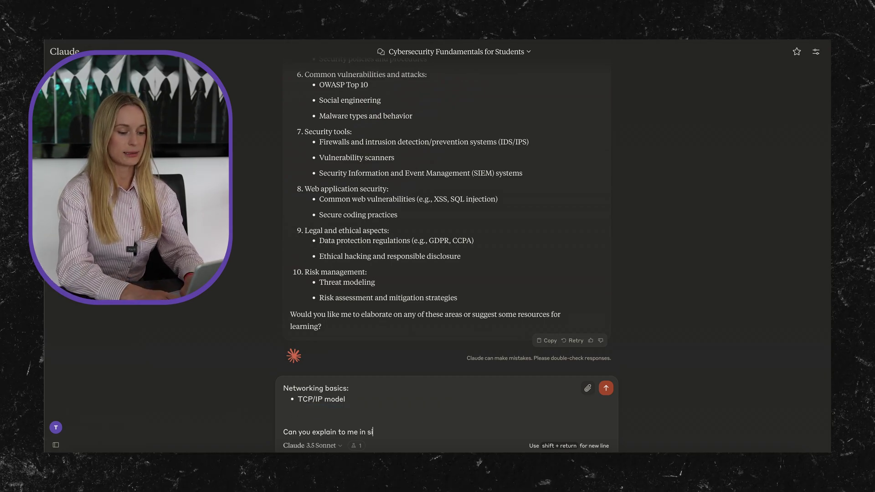
{"action": "type", "text": "mple terms with a real wo"}
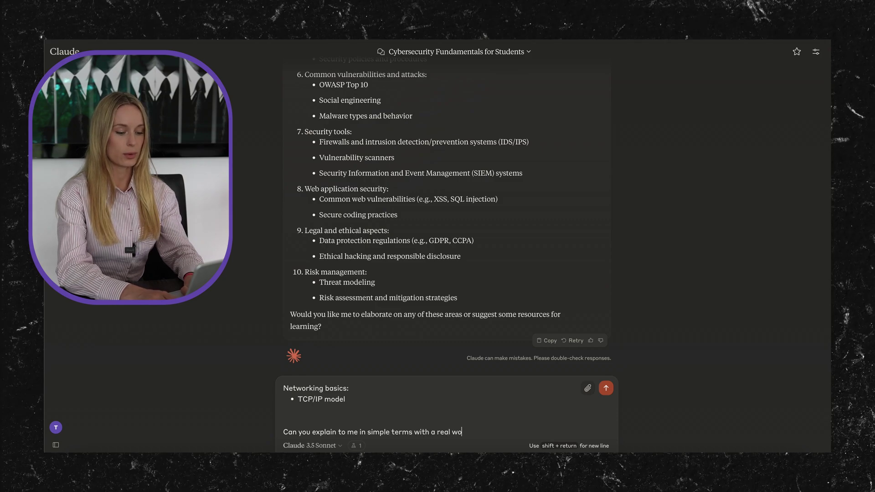
{"action": "type", "text": "rld example what is TCP/"}
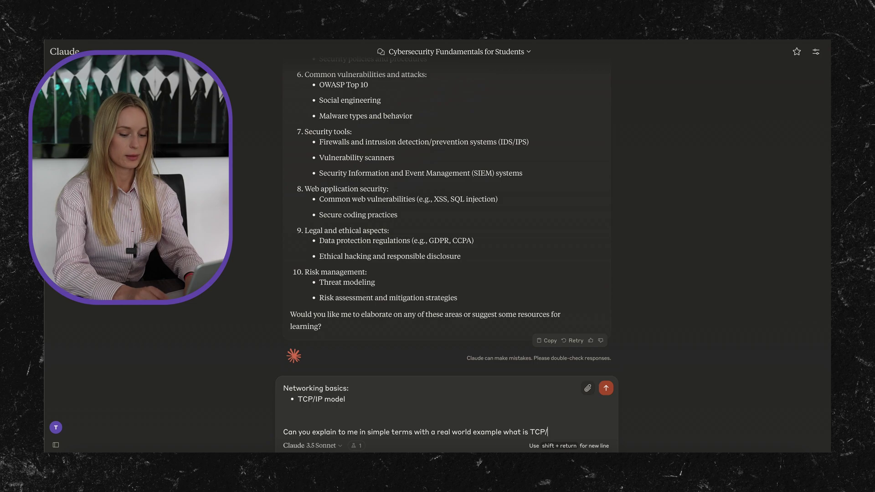
{"action": "type", "text": "IP model?"}
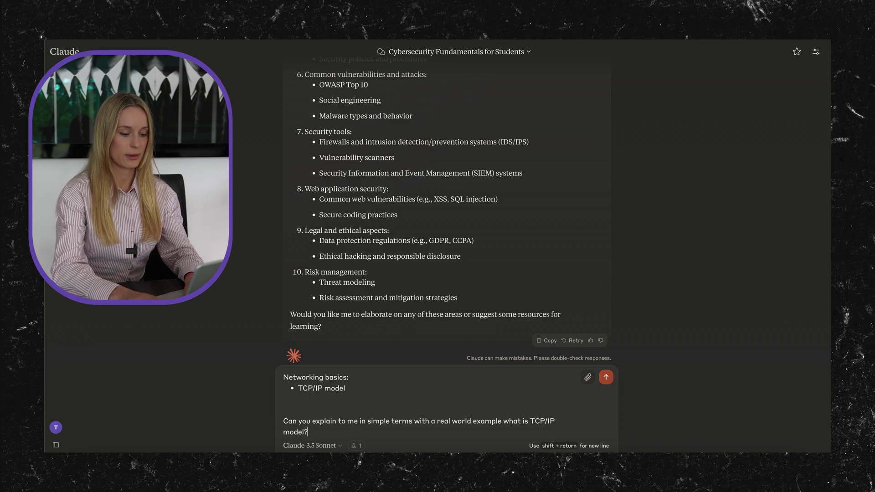
{"action": "key", "text": "Return"}
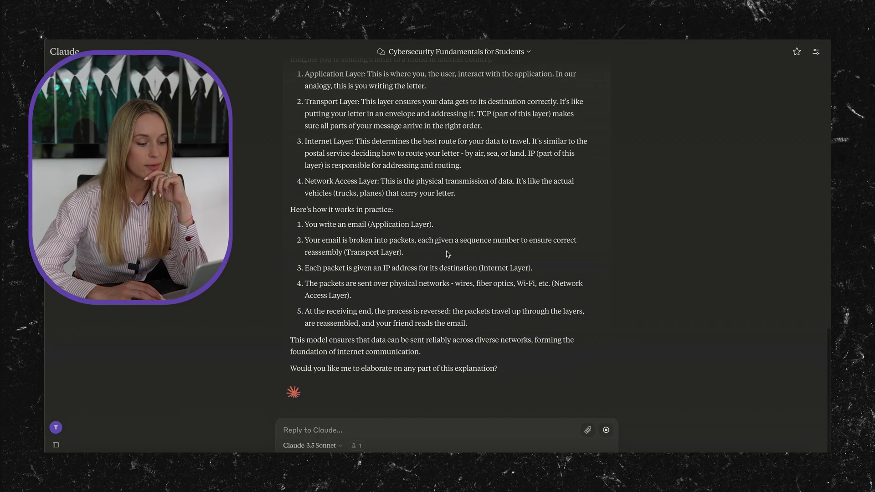
{"action": "scroll", "coordinate": [448, 254], "scroll_direction": "up", "scroll_amount": 3}
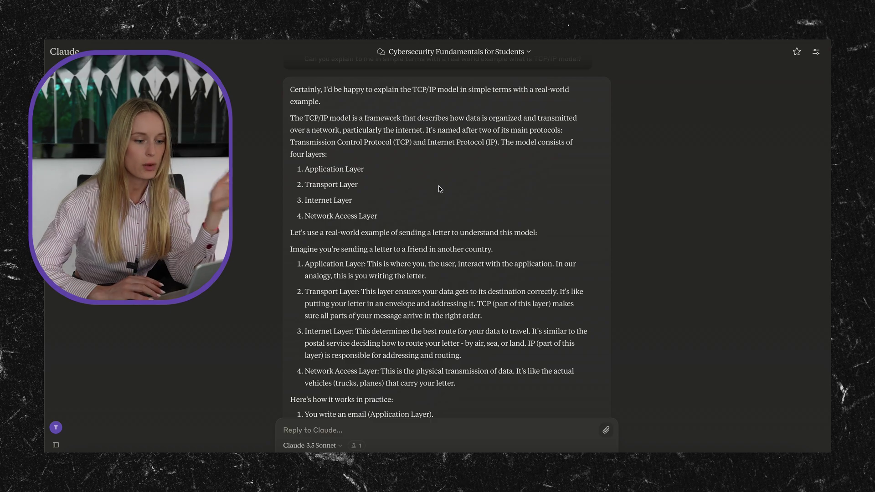
{"action": "scroll", "coordinate": [439, 189], "scroll_direction": "down", "scroll_amount": 1}
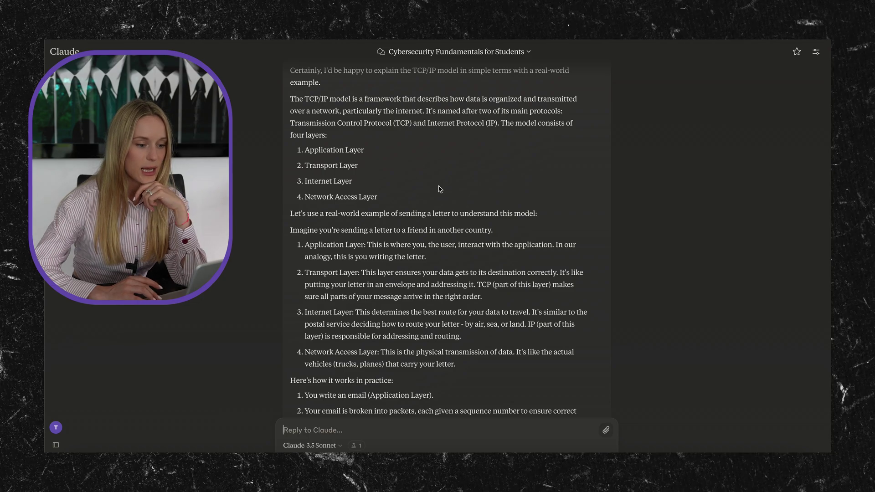
{"action": "scroll", "coordinate": [439, 189], "scroll_direction": "down", "scroll_amount": 1}
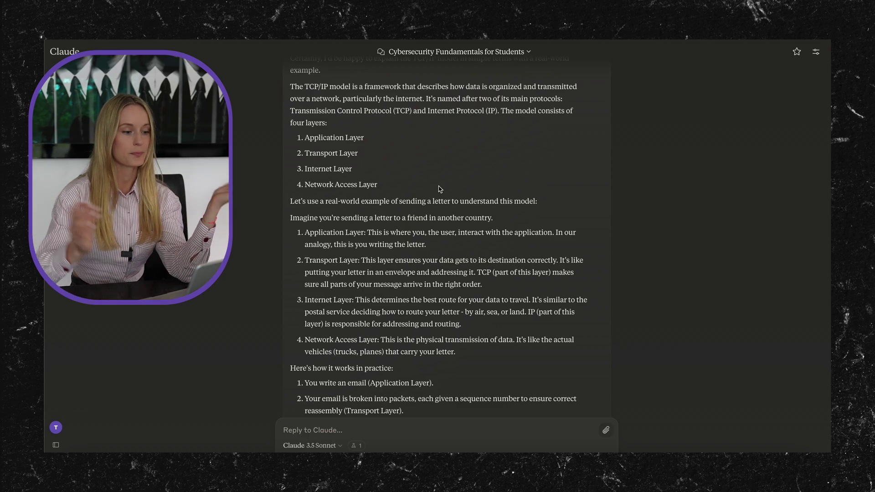
{"action": "scroll", "coordinate": [439, 188], "scroll_direction": "down", "scroll_amount": 1}
{"action": "scroll", "coordinate": [390, 165], "scroll_direction": "down", "scroll_amount": 1}
{"action": "scroll", "coordinate": [390, 165], "scroll_direction": "down", "scroll_amount": 3}
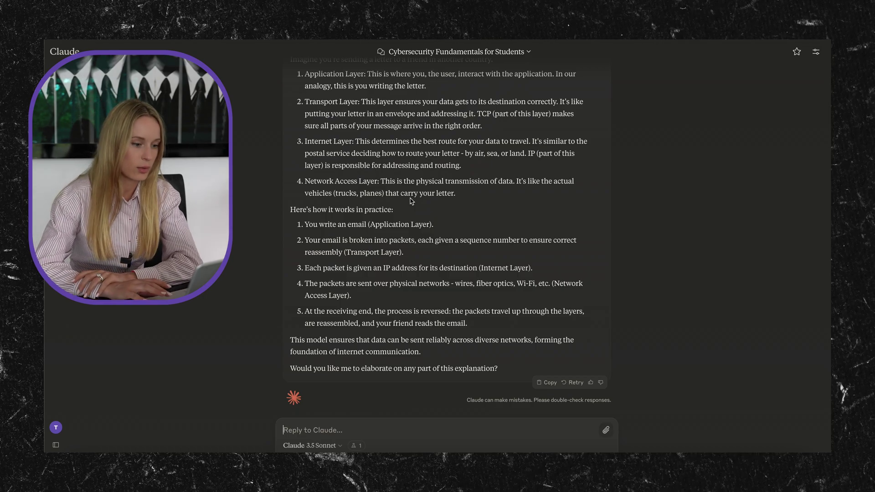
{"action": "scroll", "coordinate": [411, 200], "scroll_direction": "up", "scroll_amount": 1}
{"action": "scroll", "coordinate": [411, 200], "scroll_direction": "down", "scroll_amount": 1}
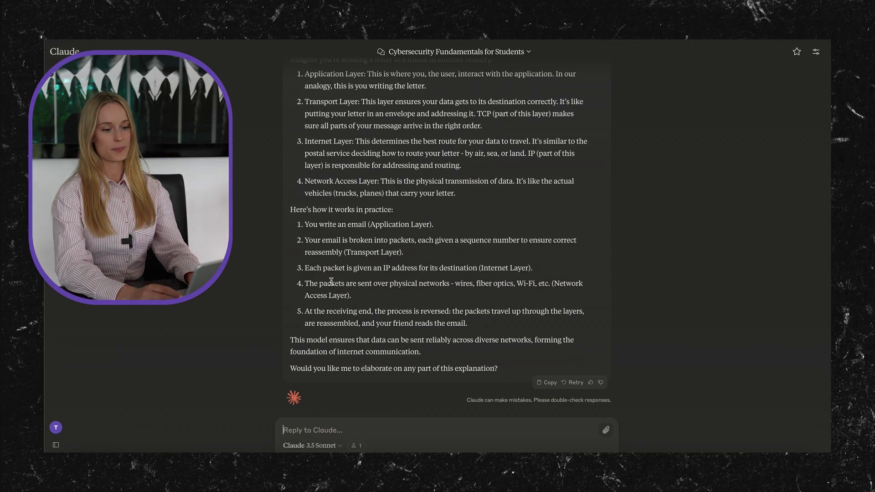
{"action": "scroll", "coordinate": [331, 281], "scroll_direction": "up", "scroll_amount": 1}
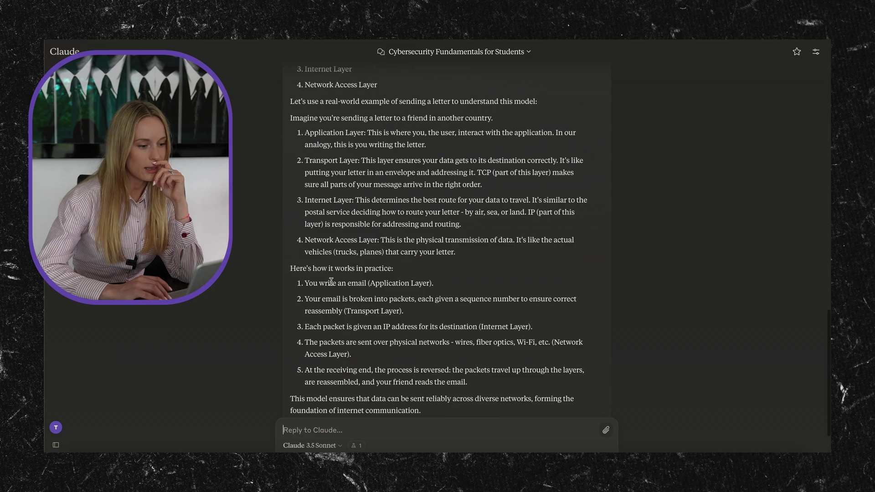
{"action": "scroll", "coordinate": [331, 282], "scroll_direction": "up", "scroll_amount": 1}
{"action": "scroll", "coordinate": [331, 281], "scroll_direction": "up", "scroll_amount": 1}
{"action": "scroll", "coordinate": [331, 281], "scroll_direction": "up", "scroll_amount": 2}
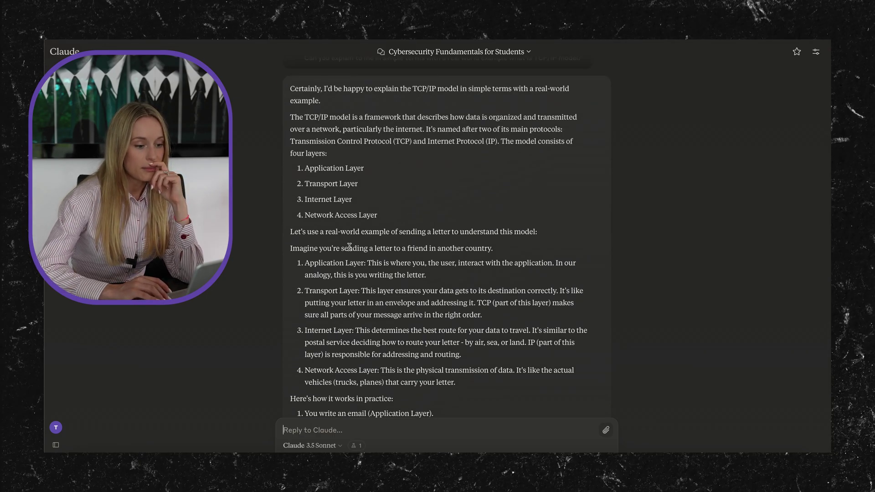
{"action": "scroll", "coordinate": [350, 246], "scroll_direction": "down", "scroll_amount": 5}
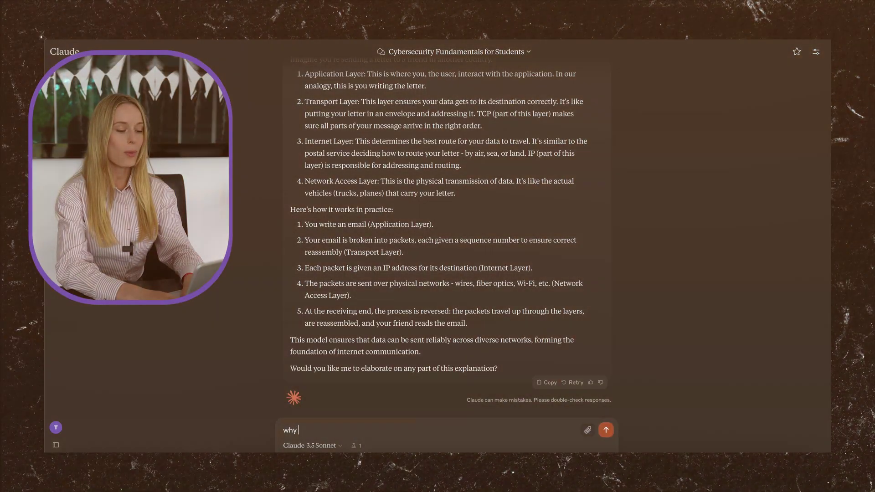
{"action": "type", "text": "s this important"}
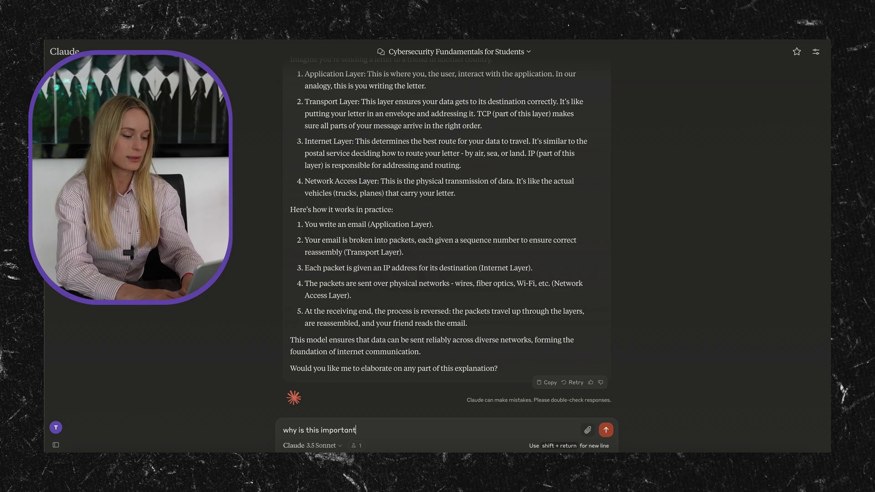
{"action": "type", "text": " to cybersecurity?"}
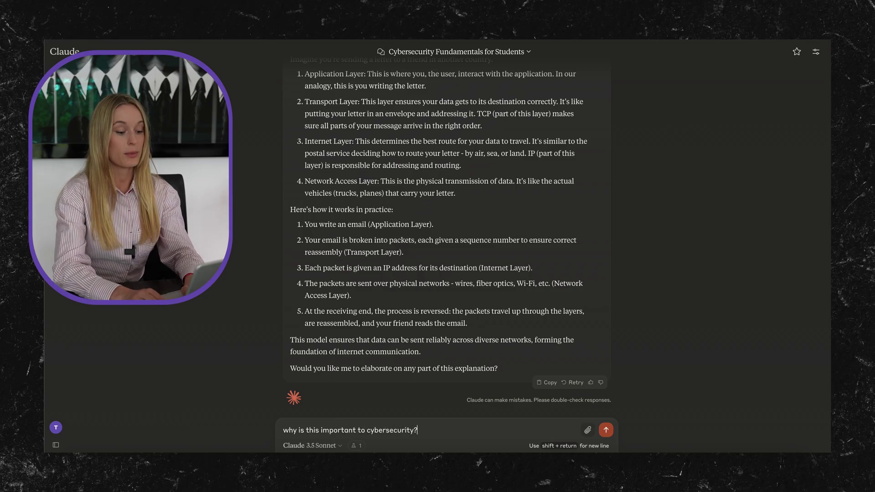
Step: Send the question asking why the TCP/IP model matters to cybersecurity
{"action": "key", "text": "Return"}
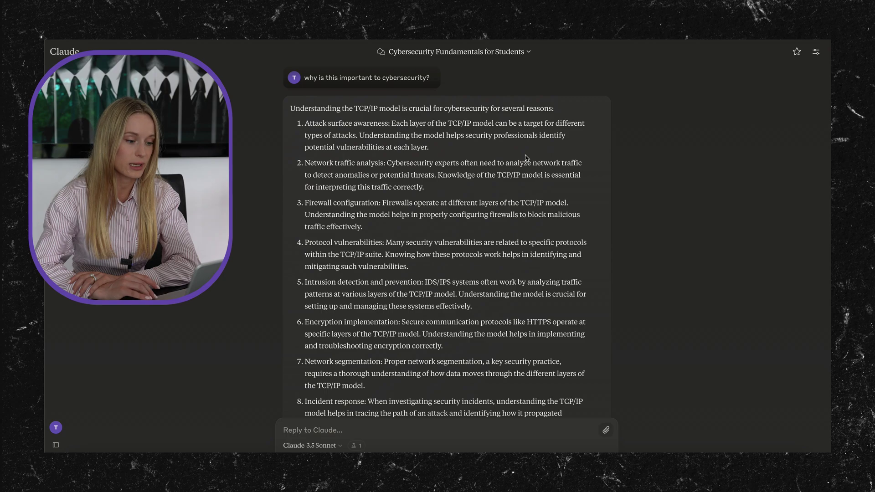
{"action": "scroll", "coordinate": [526, 159], "scroll_direction": "down", "scroll_amount": 3}
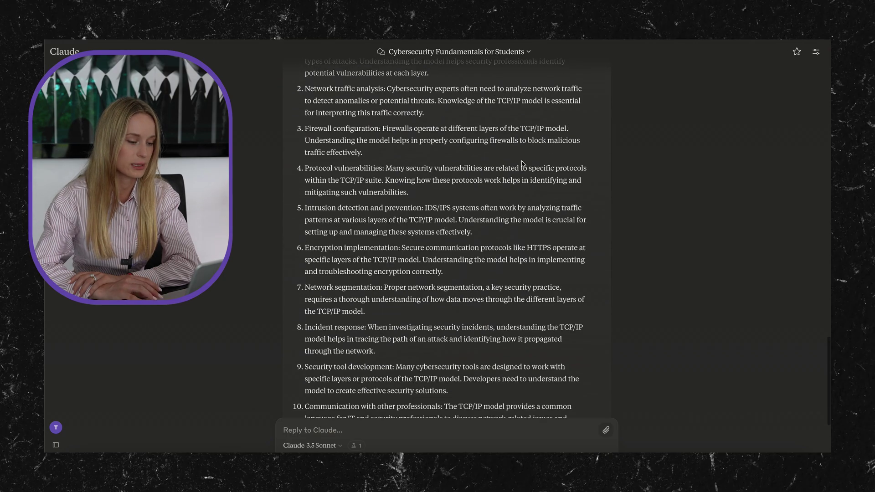
{"action": "scroll", "coordinate": [522, 164], "scroll_direction": "down", "scroll_amount": 1}
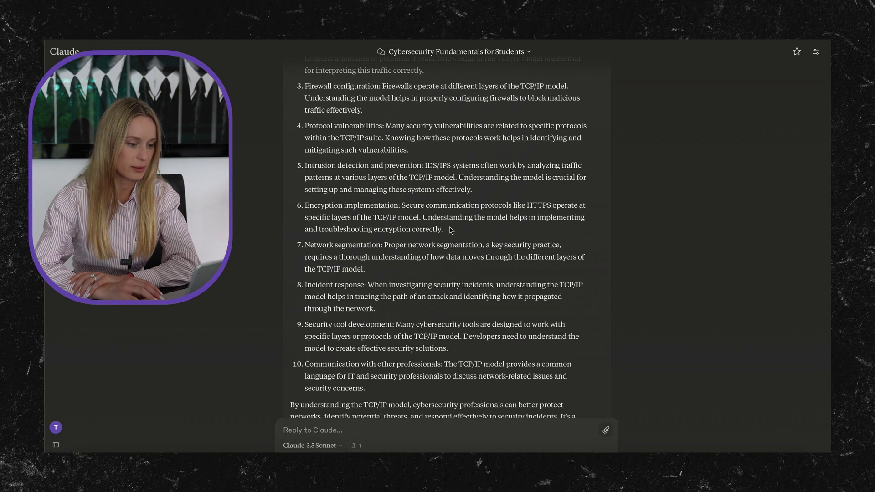
{"action": "scroll", "coordinate": [466, 237], "scroll_direction": "down", "scroll_amount": 2}
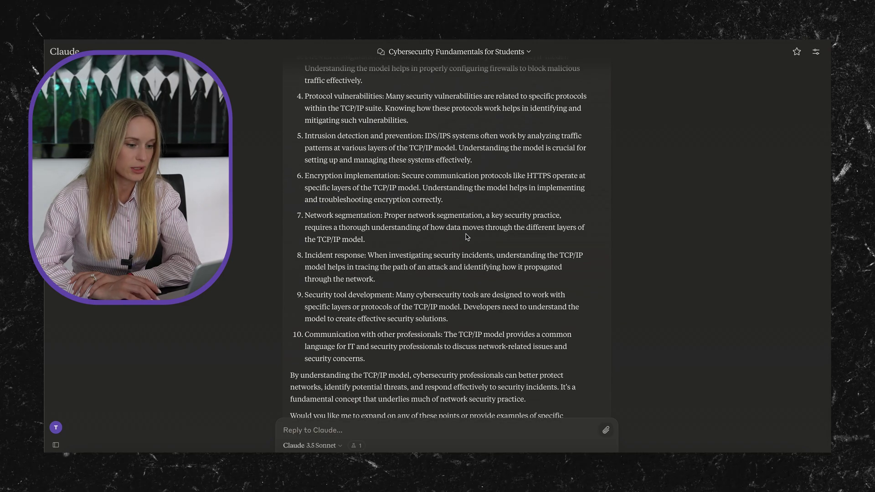
{"action": "scroll", "coordinate": [467, 237], "scroll_direction": "down", "scroll_amount": 3}
{"action": "scroll", "coordinate": [467, 236], "scroll_direction": "up", "scroll_amount": 10}
{"action": "scroll", "coordinate": [467, 237], "scroll_direction": "up", "scroll_amount": 5}
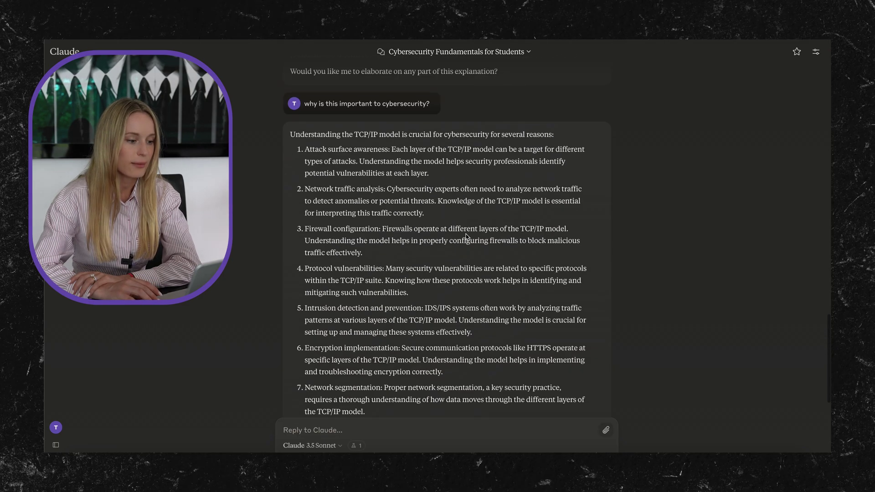
{"action": "left_click_drag", "start_coordinate": [429, 174], "coordinate": [305, 151]}
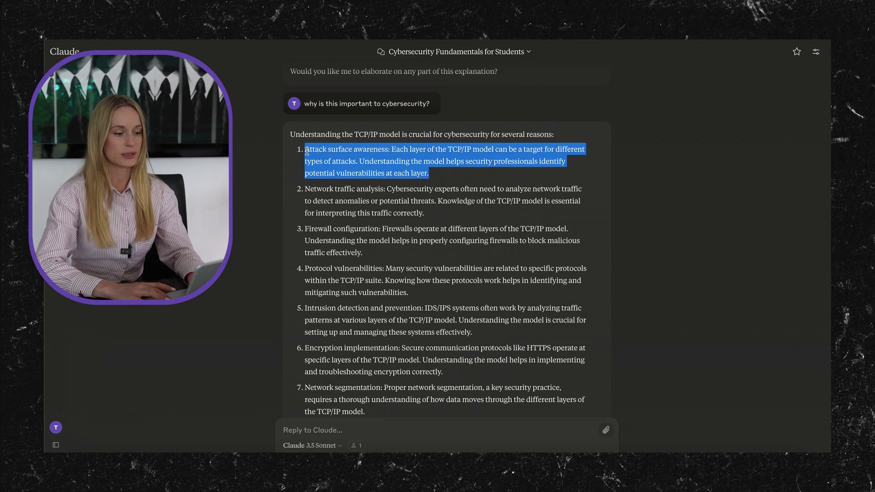
Step: Send the quoted attack surface awareness point with the question about main attacks, then highlight 'Smurf attacks'
{"action": "key", "text": "ctrl+c"}
{"action": "left_click", "coordinate": [395, 433]}
{"action": "key", "text": "ctrl+v"}
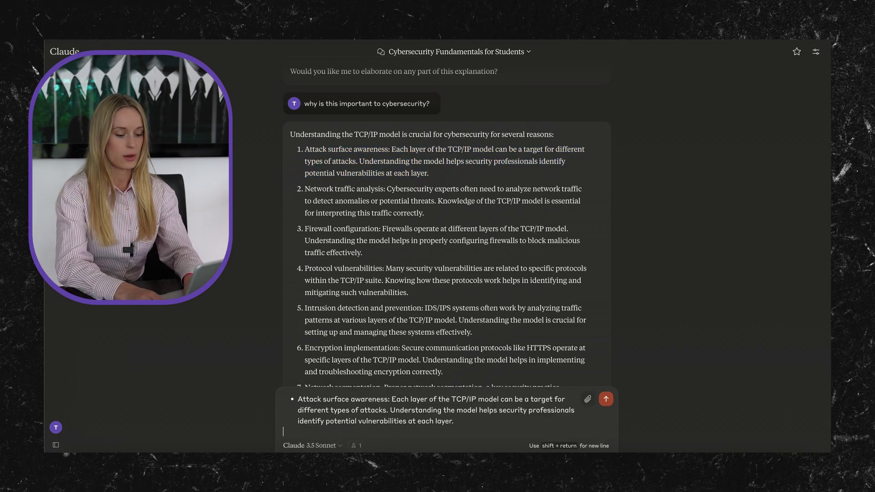
{"action": "type", "text": "e of the ma"}
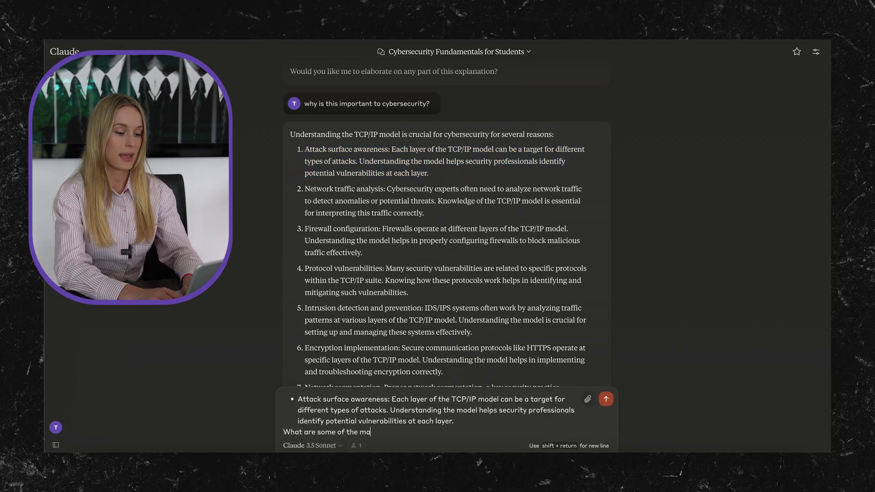
{"action": "type", "text": "in surfac"}
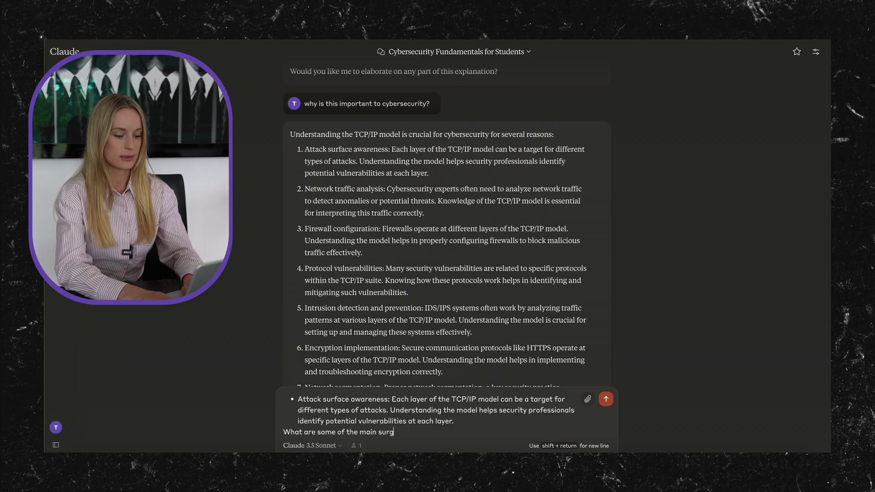
{"action": "type", "text": "e attacks t"}
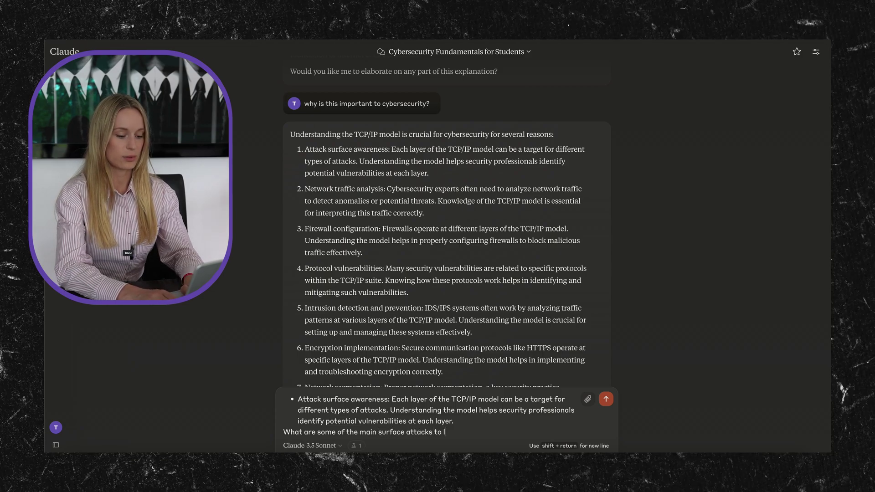
{"action": "type", "text": "o look out for"}
{"action": "key", "text": "Return"}
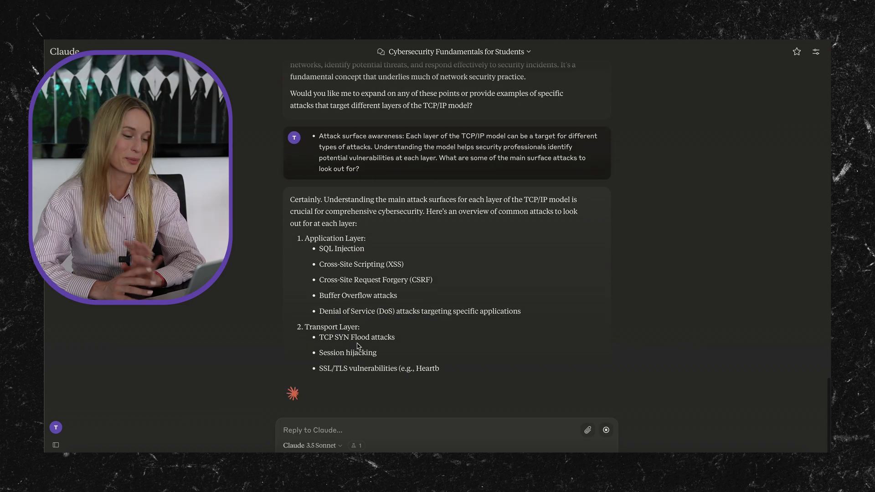
{"action": "scroll", "coordinate": [422, 252], "scroll_direction": "up", "scroll_amount": 2}
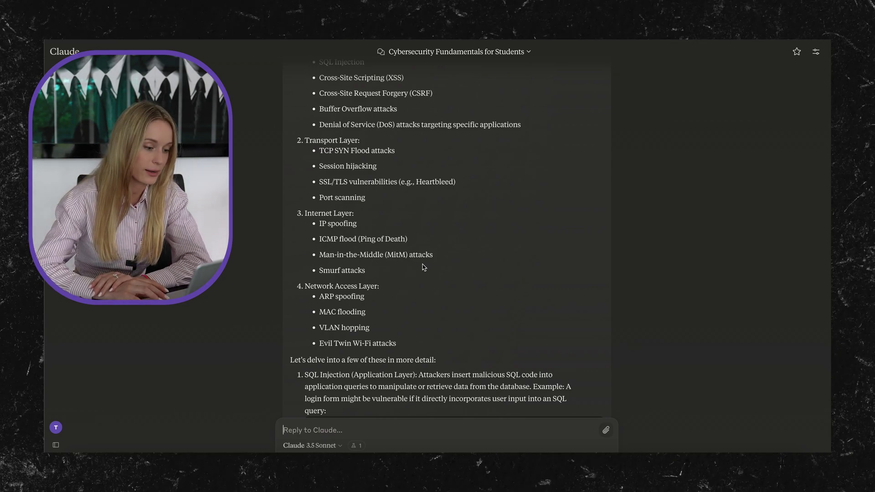
{"action": "left_click_drag", "start_coordinate": [375, 273], "coordinate": [309, 271]}
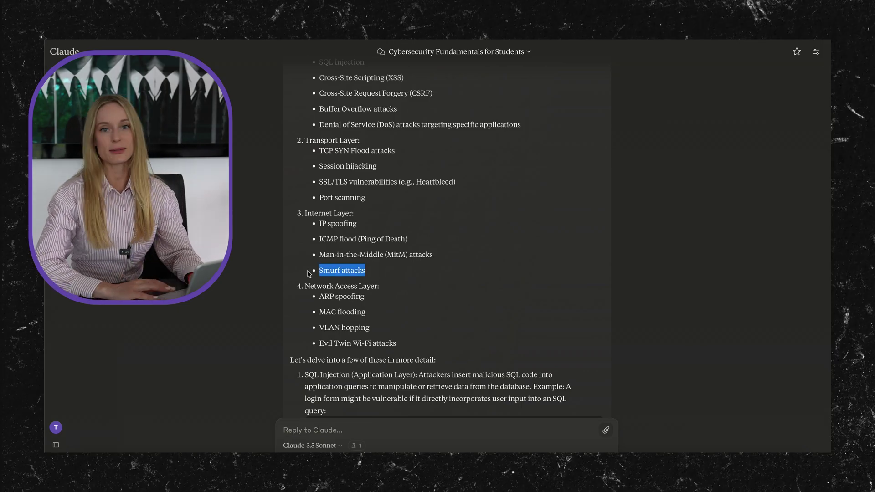
{"action": "scroll", "coordinate": [415, 286], "scroll_direction": "down", "scroll_amount": 10}
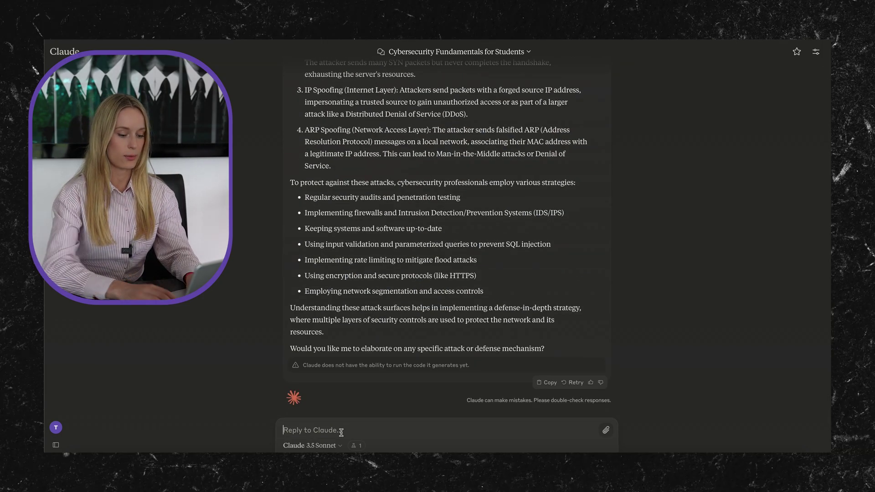
{"action": "type", "text": "what is a Smurf attacks"}
Step: Send the question 'what is Smurf attacks'
{"action": "key", "text": "Return"}
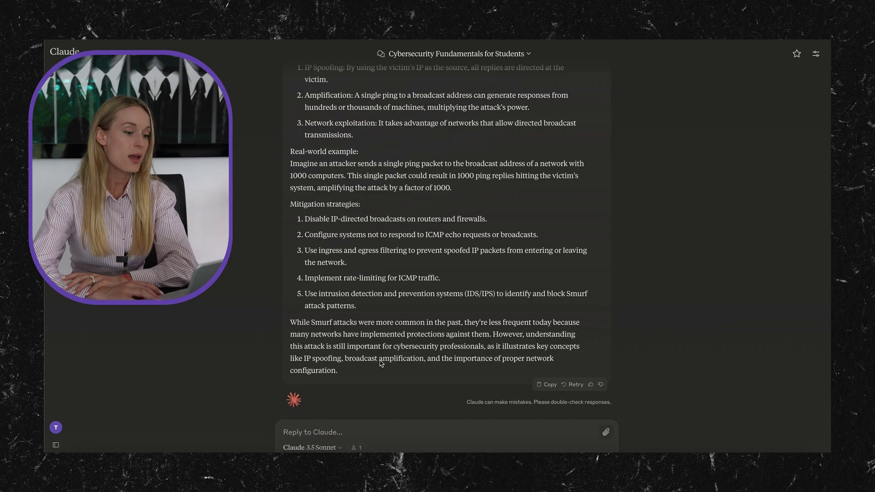
{"action": "scroll", "coordinate": [380, 364], "scroll_direction": "up", "scroll_amount": 2}
{"action": "scroll", "coordinate": [410, 328], "scroll_direction": "up", "scroll_amount": 5}
{"action": "scroll", "coordinate": [434, 300], "scroll_direction": "up", "scroll_amount": 1}
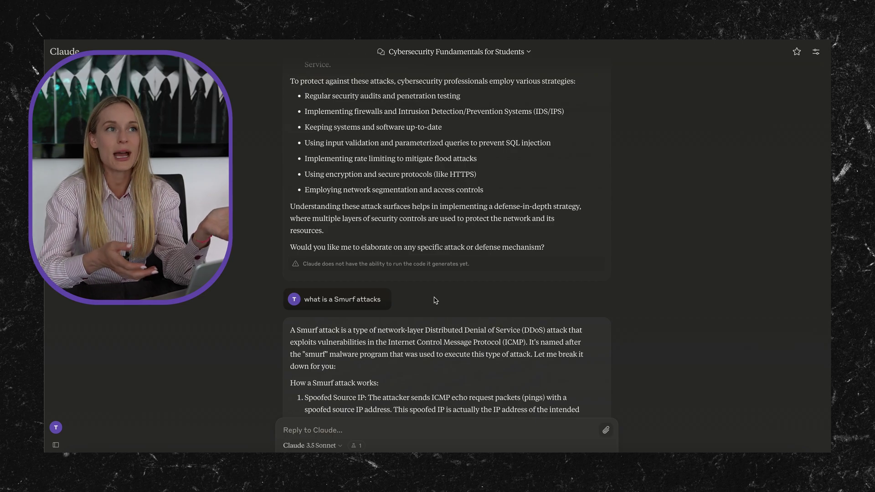
{"action": "scroll", "coordinate": [434, 300], "scroll_direction": "up", "scroll_amount": 1}
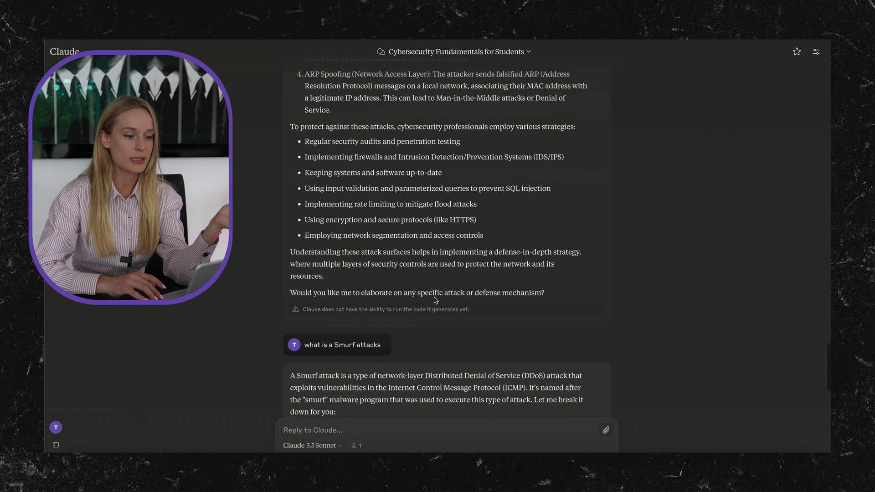
{"action": "mouse_move", "coordinate": [433, 205]}
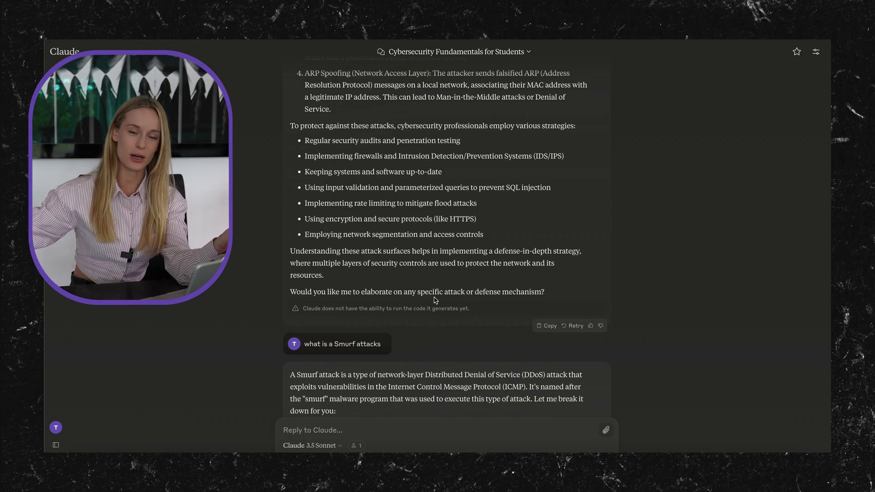
{"action": "scroll", "coordinate": [434, 299], "scroll_direction": "down", "scroll_amount": 2}
{"action": "scroll", "coordinate": [435, 299], "scroll_direction": "down", "scroll_amount": 2}
{"action": "scroll", "coordinate": [434, 298], "scroll_direction": "down", "scroll_amount": 1}
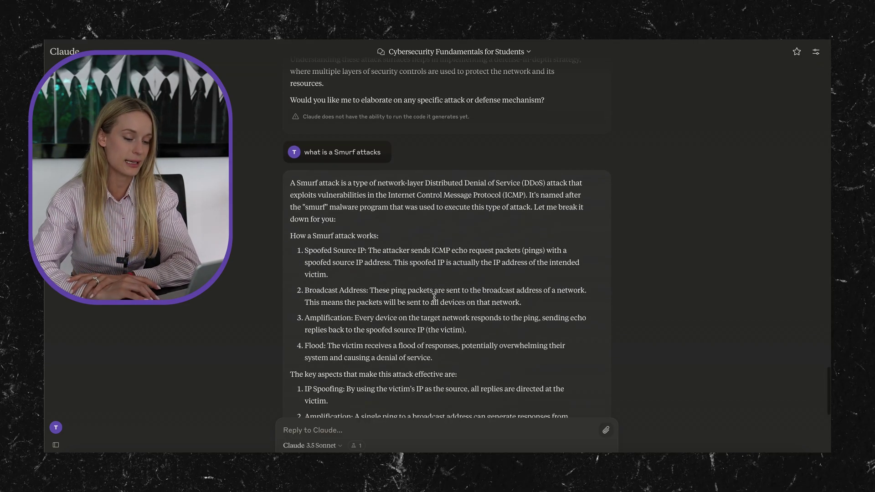
{"action": "scroll", "coordinate": [435, 298], "scroll_direction": "down", "scroll_amount": 5}
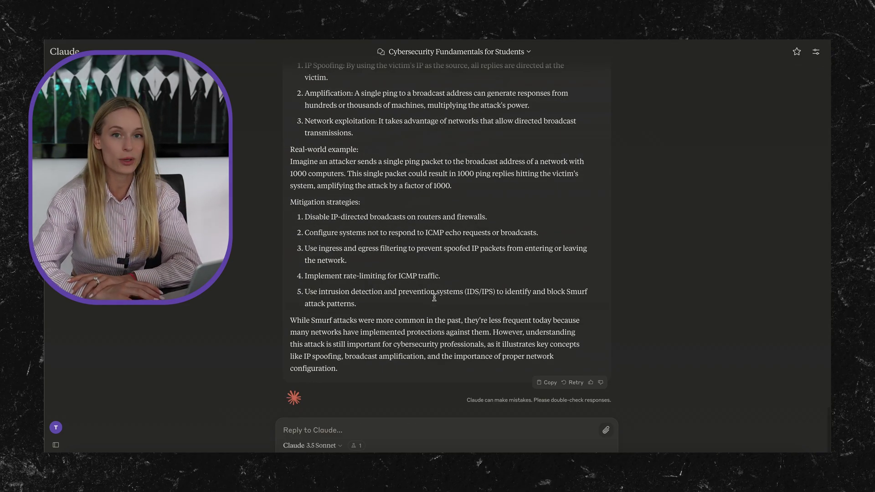
{"action": "scroll", "coordinate": [434, 298], "scroll_direction": "up", "scroll_amount": 2}
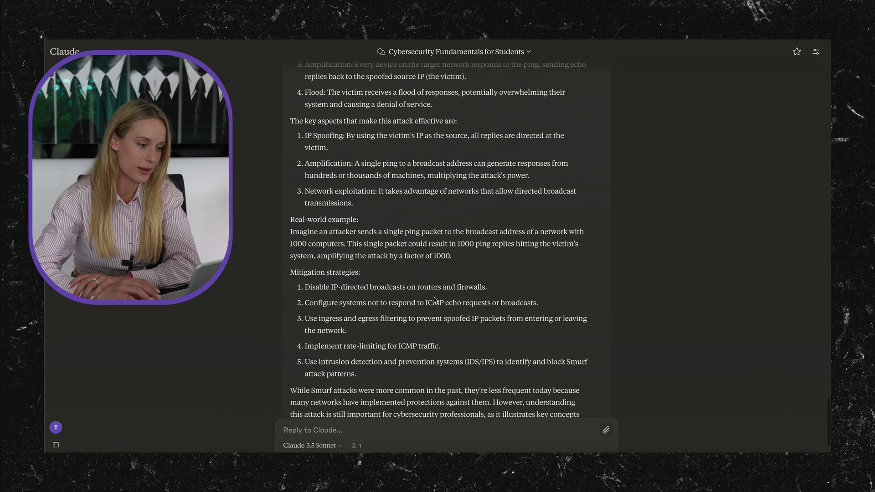
{"action": "scroll", "coordinate": [434, 299], "scroll_direction": "up", "scroll_amount": 1}
{"action": "scroll", "coordinate": [434, 298], "scroll_direction": "up", "scroll_amount": 1}
{"action": "scroll", "coordinate": [434, 298], "scroll_direction": "up", "scroll_amount": 1}
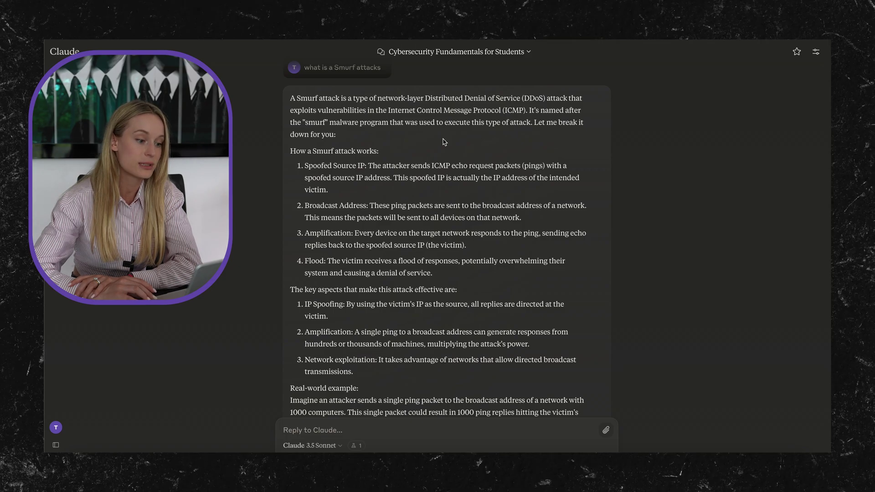
{"action": "scroll", "coordinate": [444, 142], "scroll_direction": "down", "scroll_amount": 1}
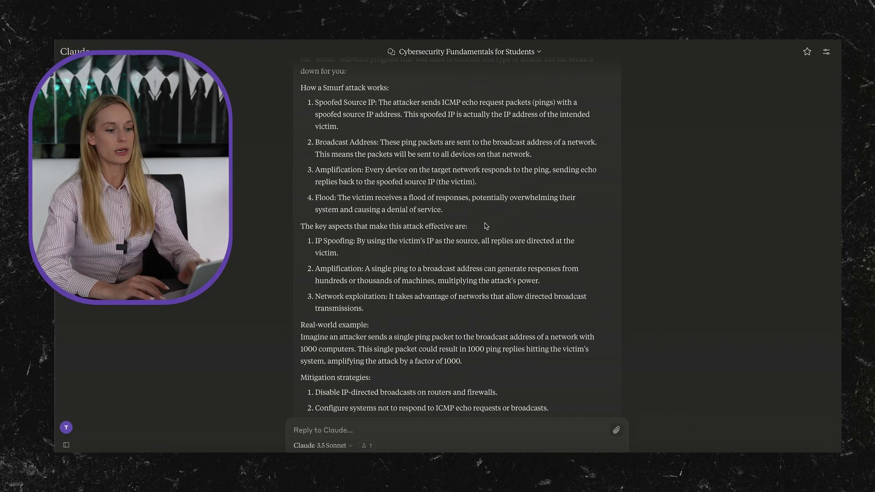
{"action": "scroll", "coordinate": [485, 221], "scroll_direction": "down", "scroll_amount": 2}
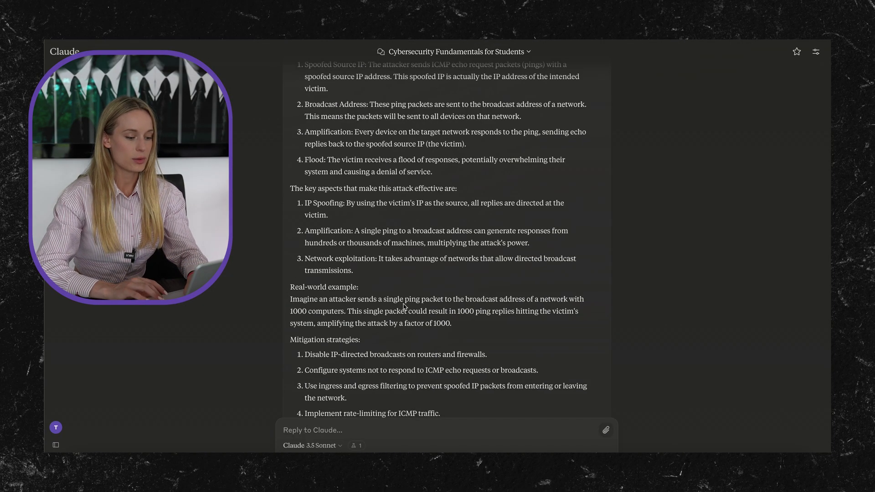
{"action": "scroll", "coordinate": [364, 390], "scroll_direction": "down", "scroll_amount": 4}
{"action": "type", "text": "can you"}
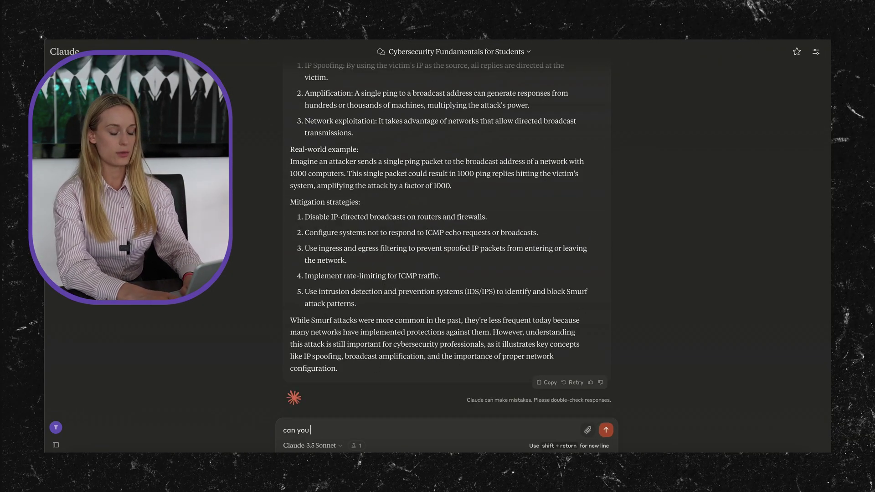
{"action": "type", "text": "eate"}
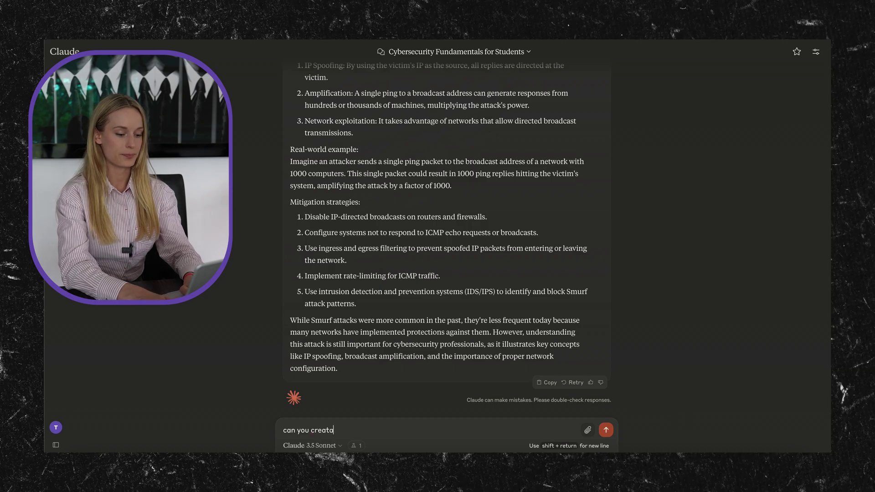
{"action": "type", "text": " a diagram for "}
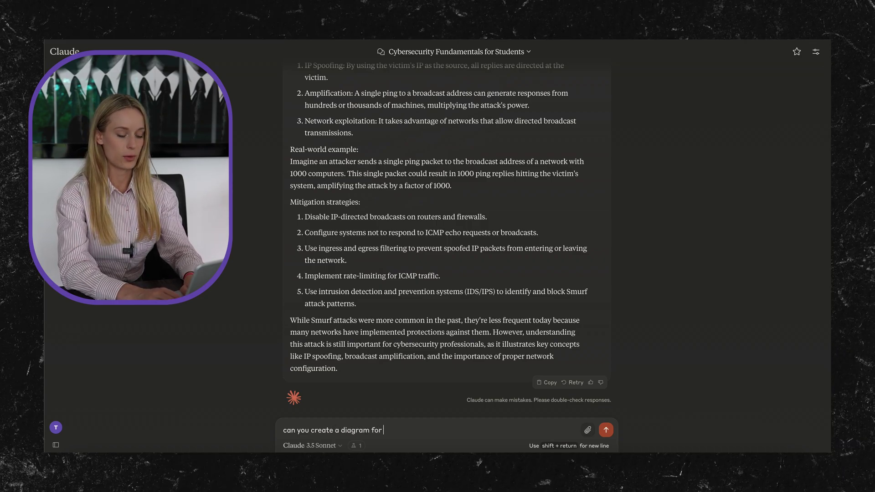
{"action": "type", "text": "me on the"}
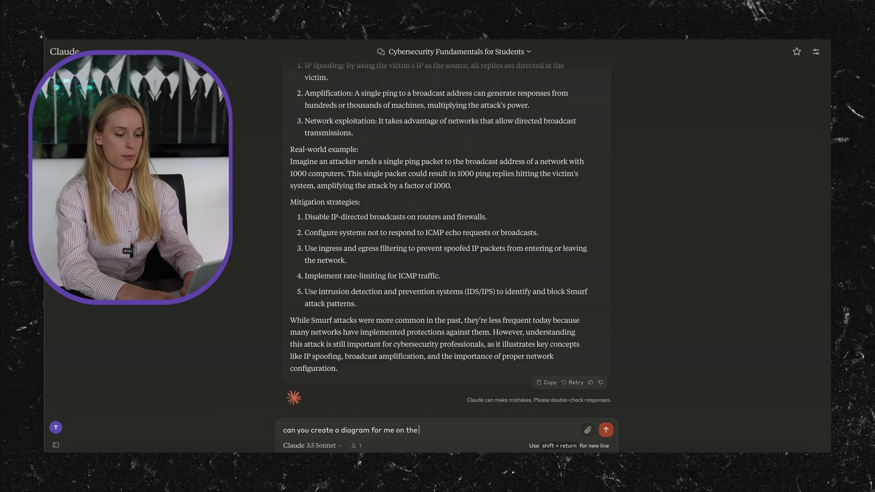
{"action": "type", "text": " how a smu"}
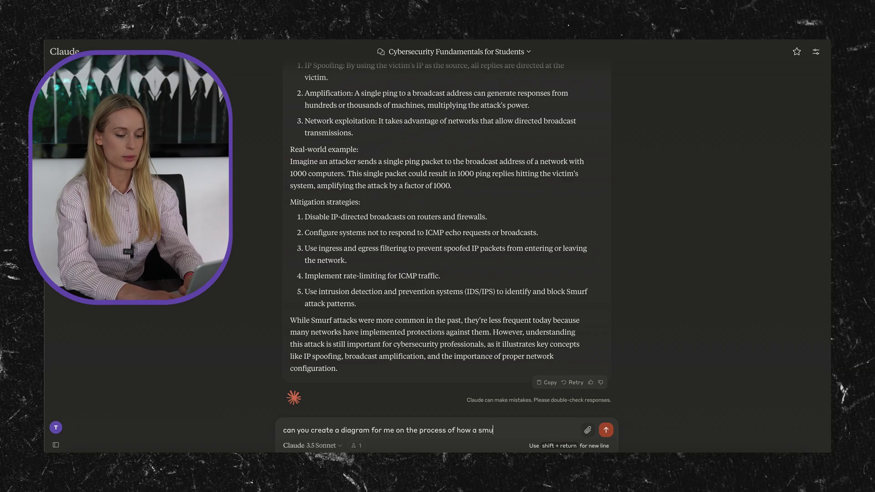
{"action": "type", "text": "rf attack works"}
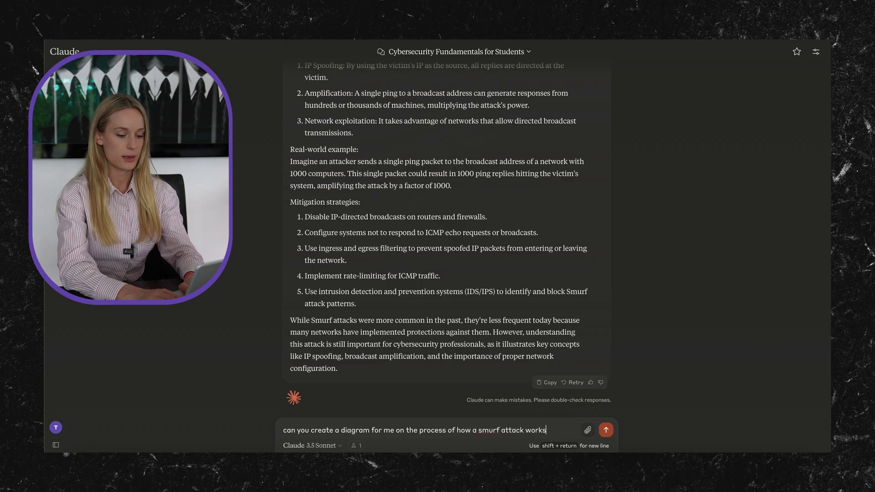
Step: Send the request for a diagram of how a Smurf attack works
{"action": "key", "text": "Return"}
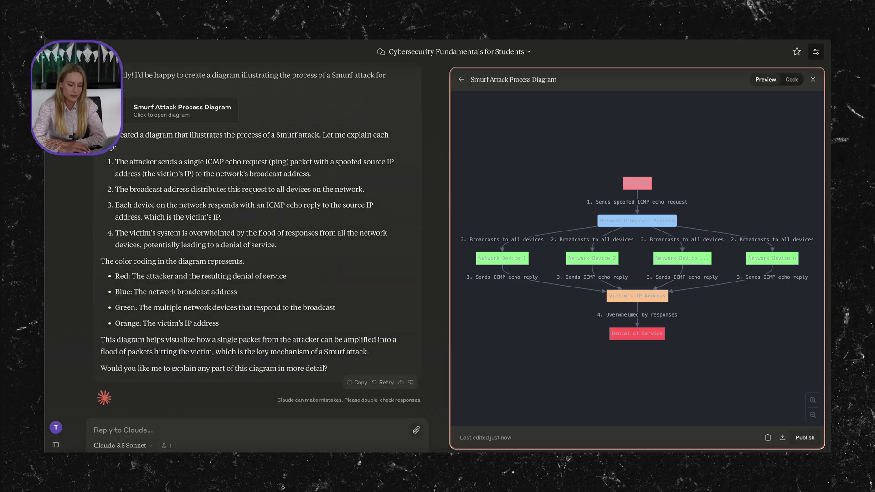
{"action": "scroll", "coordinate": [650, 186], "scroll_direction": "up", "scroll_amount": 2}
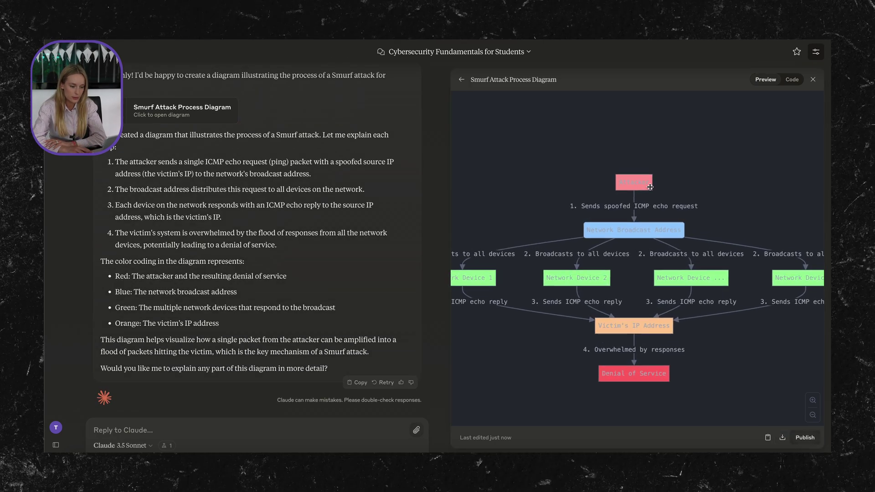
{"action": "scroll", "coordinate": [650, 187], "scroll_direction": "down", "scroll_amount": 3}
{"action": "type", "text": "m"}
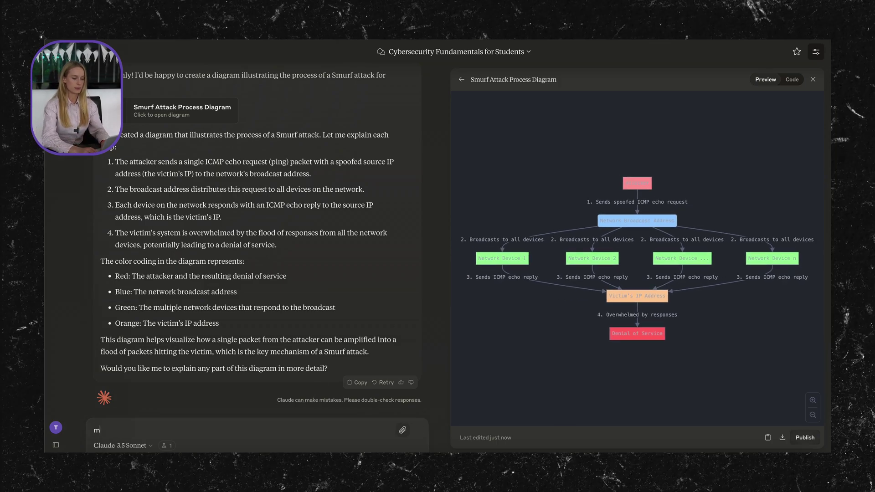
{"action": "type", "text": "ake the text"}
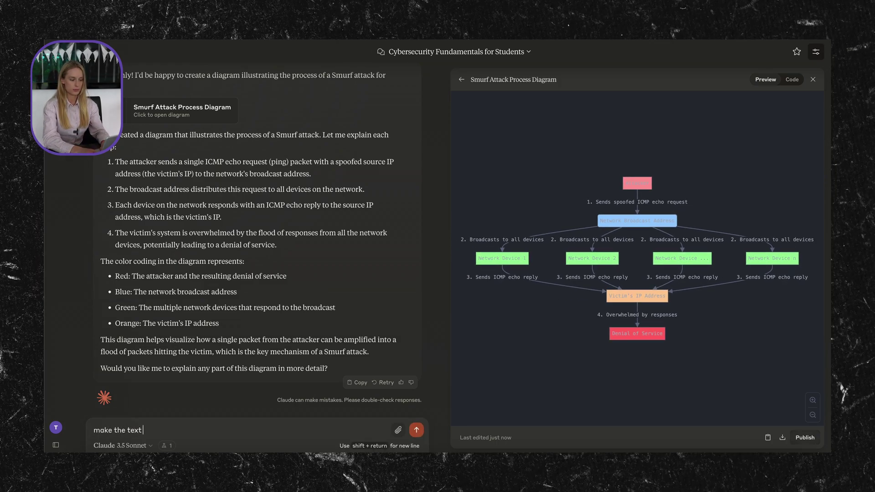
{"action": "type", "text": " black in the boxes"}
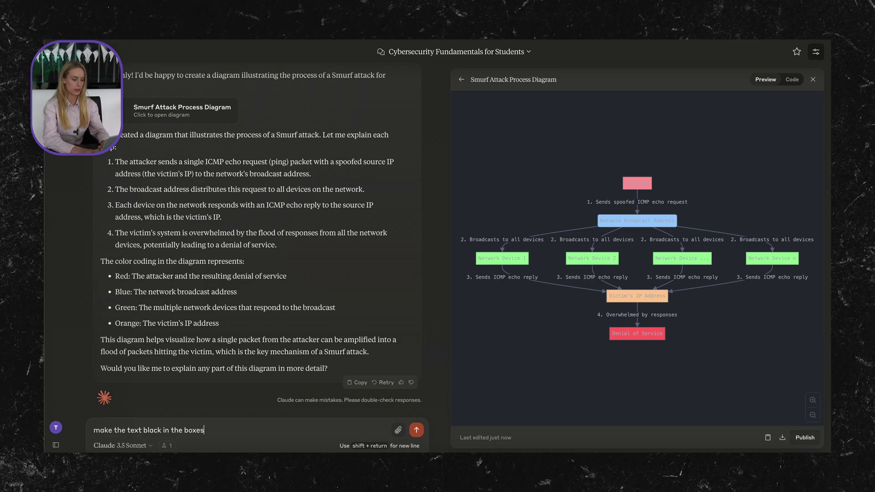
Step: Send 'make the text black in the boxes' to get version 2 of the diagram
{"action": "key", "text": "Return"}
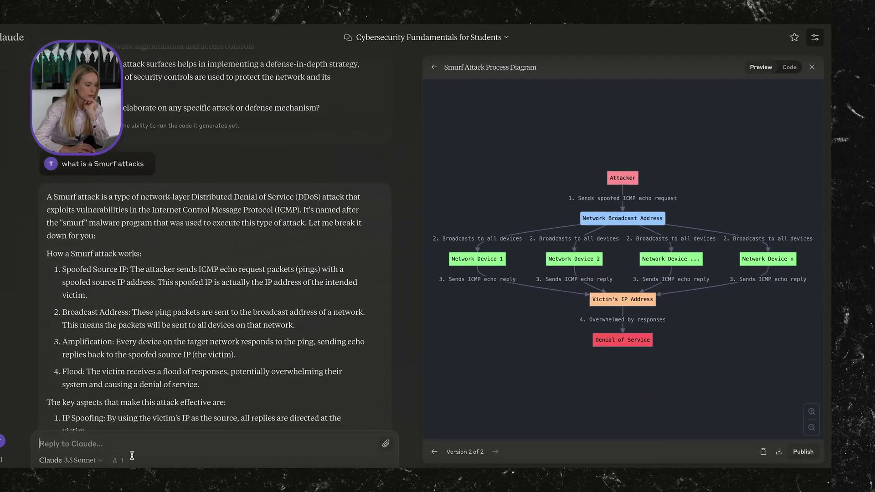
{"action": "type", "text": "are all ddo"}
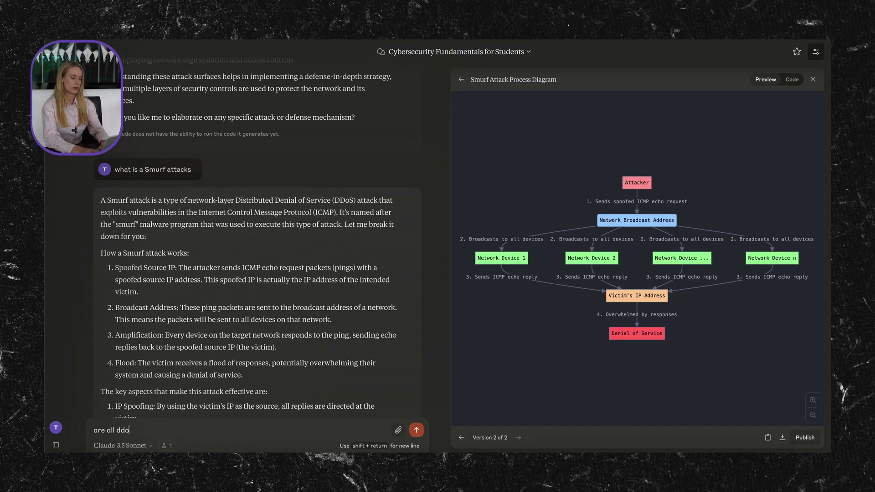
{"action": "type", "text": "s attacks smurf"}
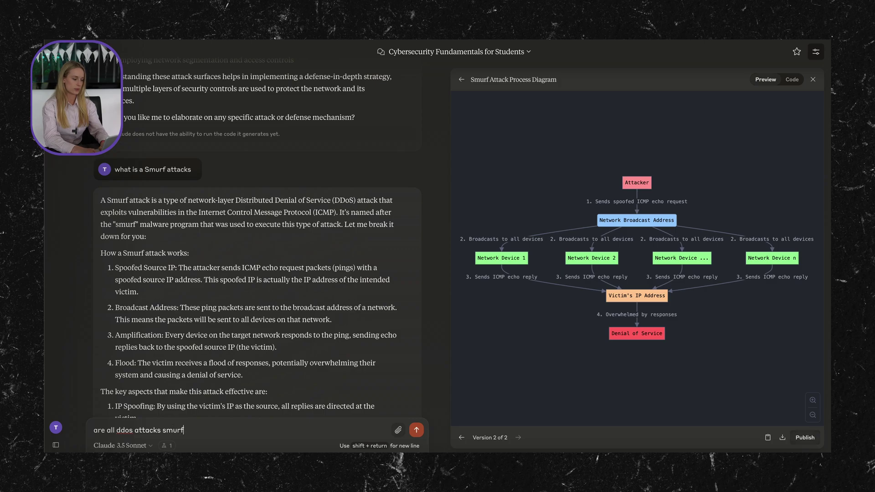
{"action": "type", "text": "tack"}
Step: Clear the reply box and close the diagram panel after asking whether all DDoS attacks are Smurf attacks
{"action": "key", "text": "ctrl+a"}
{"action": "key", "text": "BackSpace"}
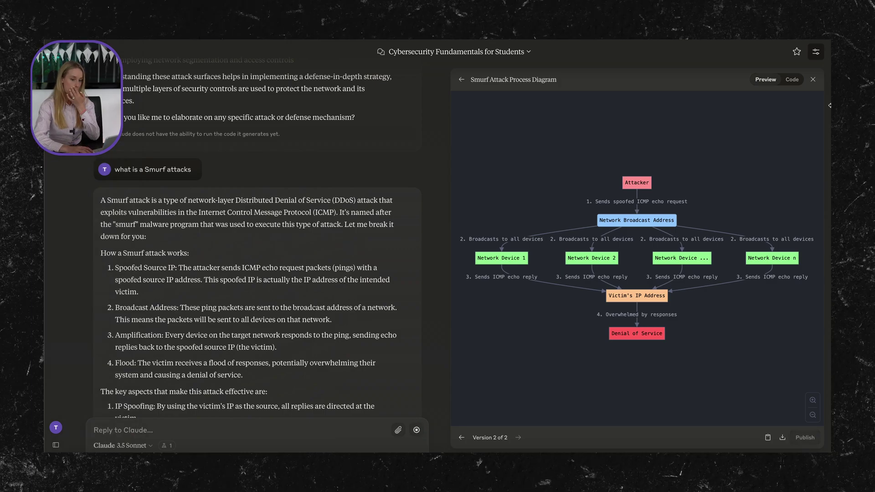
{"action": "left_click", "coordinate": [813, 82]}
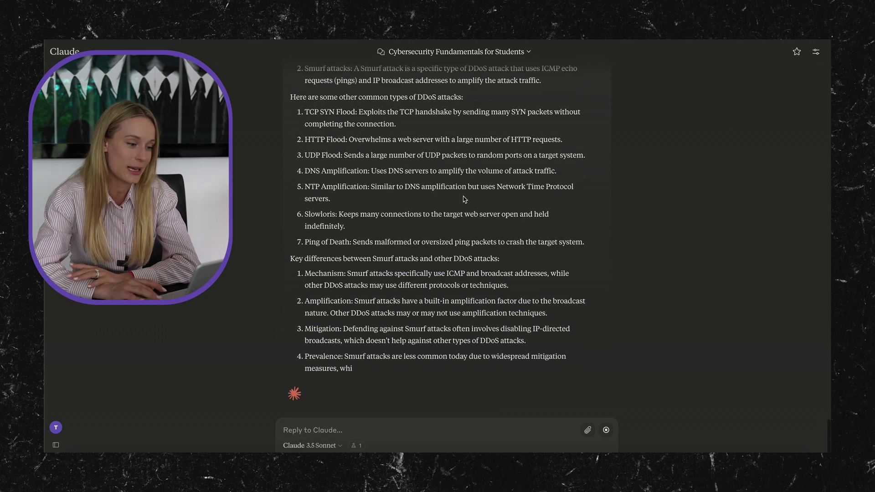
{"action": "scroll", "coordinate": [461, 173], "scroll_direction": "up", "scroll_amount": 5}
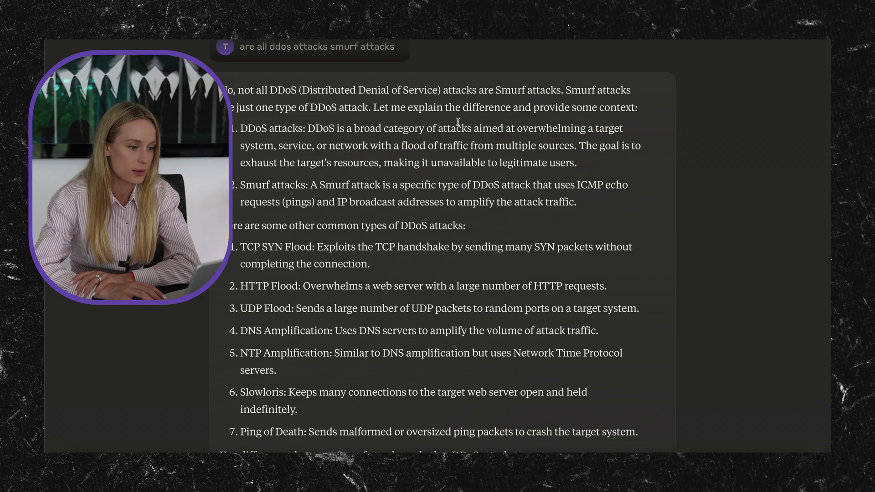
{"action": "scroll", "coordinate": [458, 123], "scroll_direction": "down", "scroll_amount": 1}
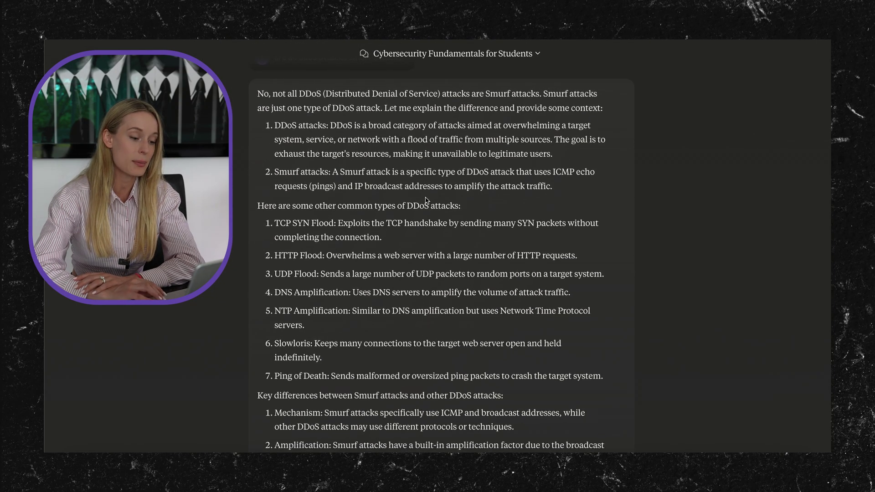
Step: Quote the Smurf attack definition item in a new reply, ready for the non-technical example request
{"action": "left_click_drag", "start_coordinate": [554, 186], "coordinate": [270, 176]}
{"action": "key", "text": "ctrl+c"}
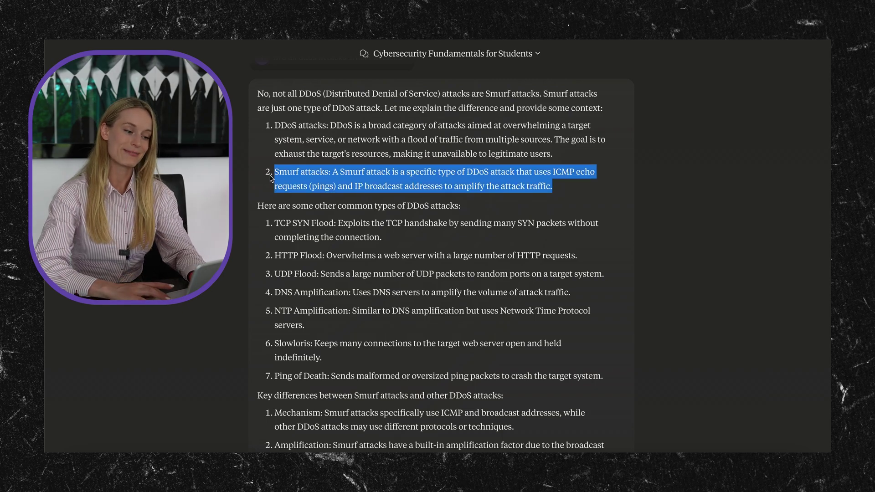
{"action": "scroll", "coordinate": [274, 205], "scroll_direction": "down", "scroll_amount": 3}
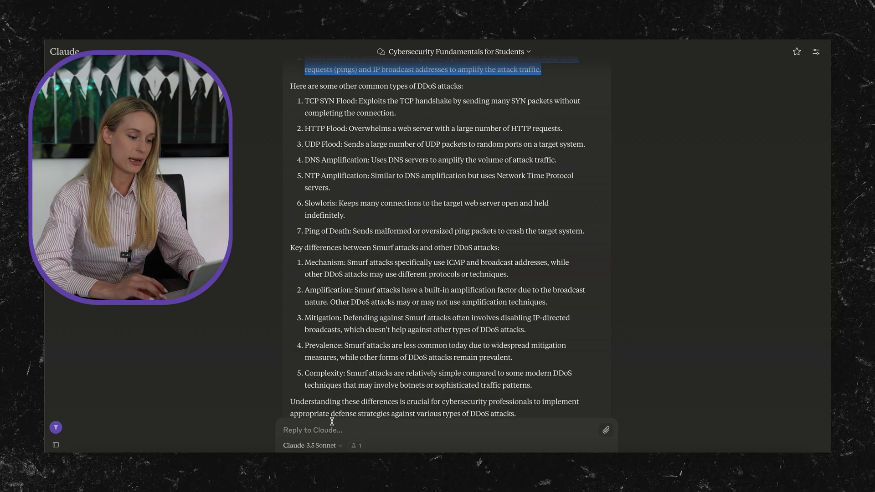
{"action": "left_click", "coordinate": [331, 421]}
{"action": "key", "text": "ctrl+v"}
{"action": "key", "text": "shift+Return"}
{"action": "key", "text": "shift+Return"}
{"action": "type", "text": "g"}
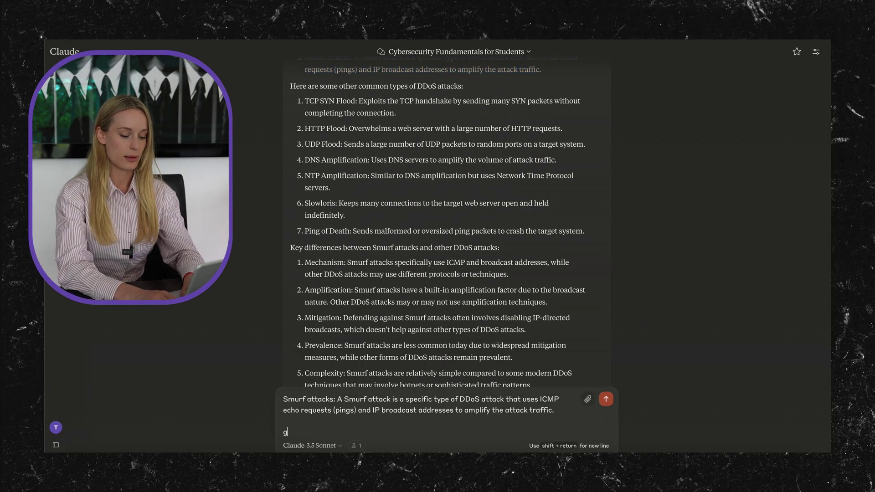
{"action": "type", "text": "ive me a real w"}
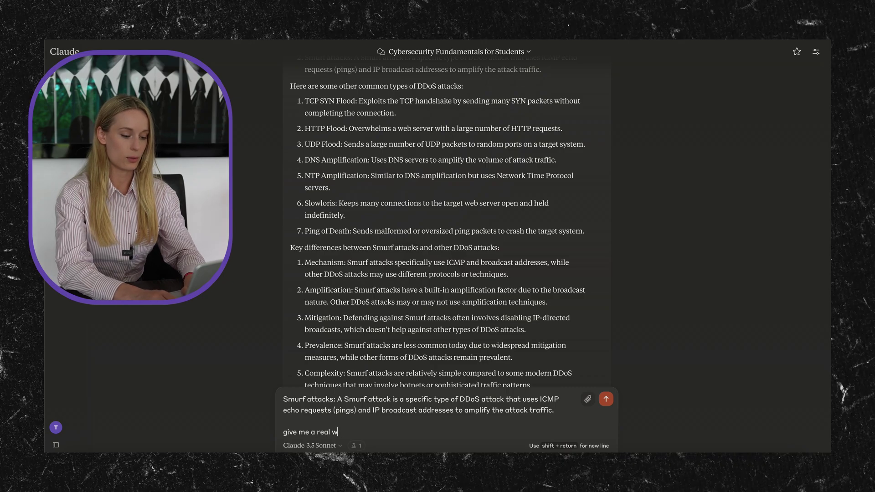
{"action": "type", "text": "orld example as s"}
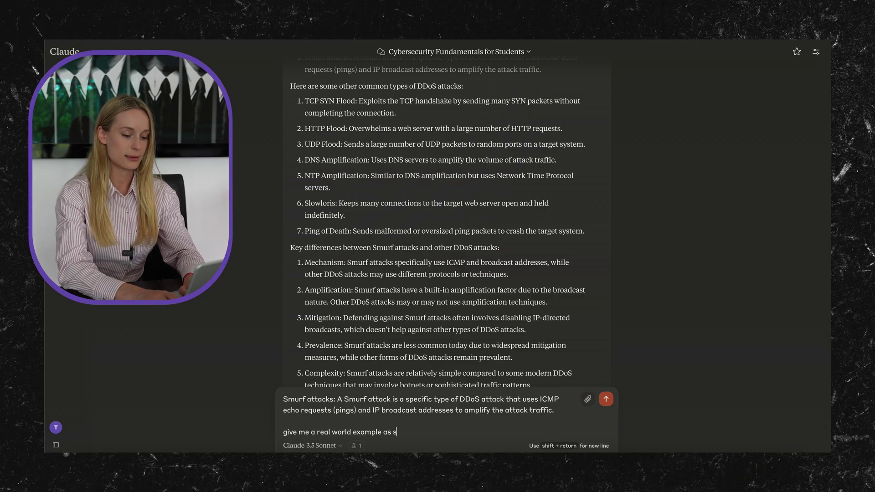
{"action": "type", "text": "imple tech"}
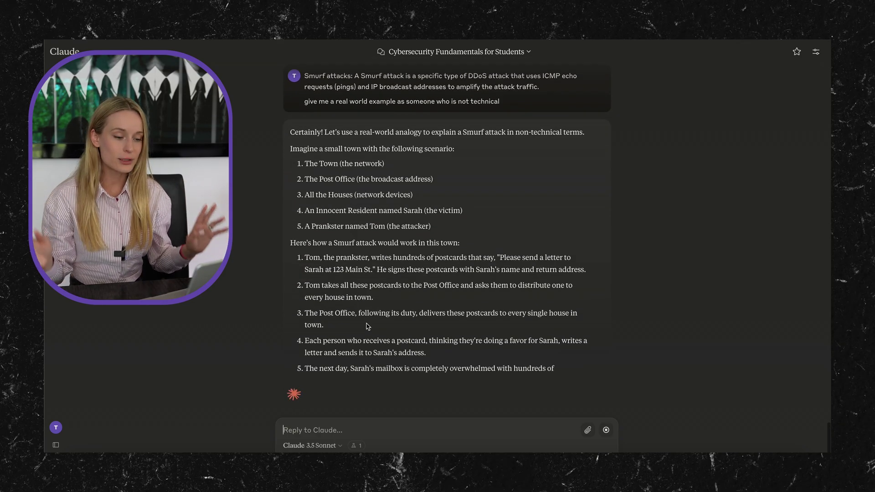
{"action": "scroll", "coordinate": [356, 274], "scroll_direction": "up", "scroll_amount": 2}
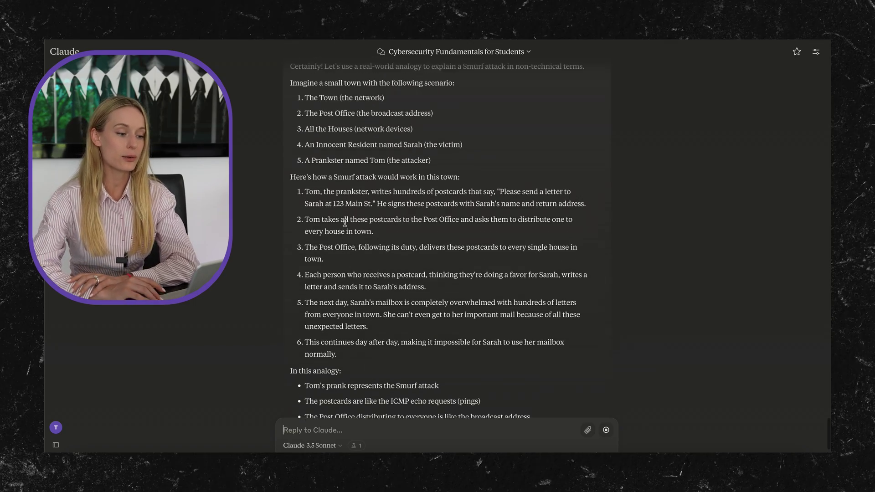
{"action": "scroll", "coordinate": [344, 222], "scroll_direction": "up", "scroll_amount": 1}
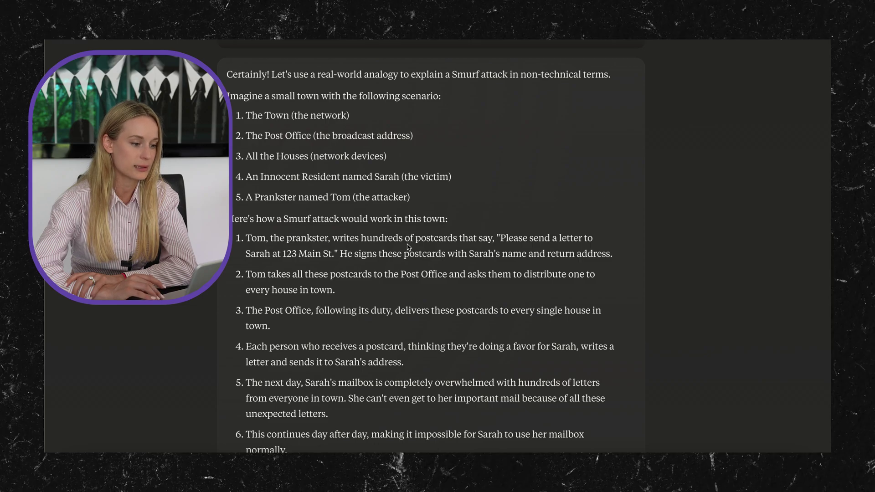
{"action": "scroll", "coordinate": [408, 248], "scroll_direction": "down", "scroll_amount": 1}
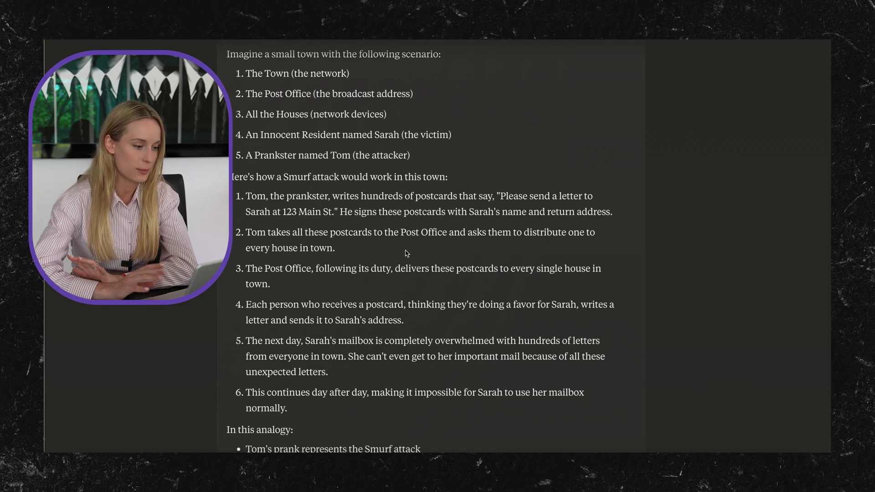
{"action": "scroll", "coordinate": [408, 250], "scroll_direction": "down", "scroll_amount": 1}
{"action": "scroll", "coordinate": [407, 253], "scroll_direction": "down", "scroll_amount": 1}
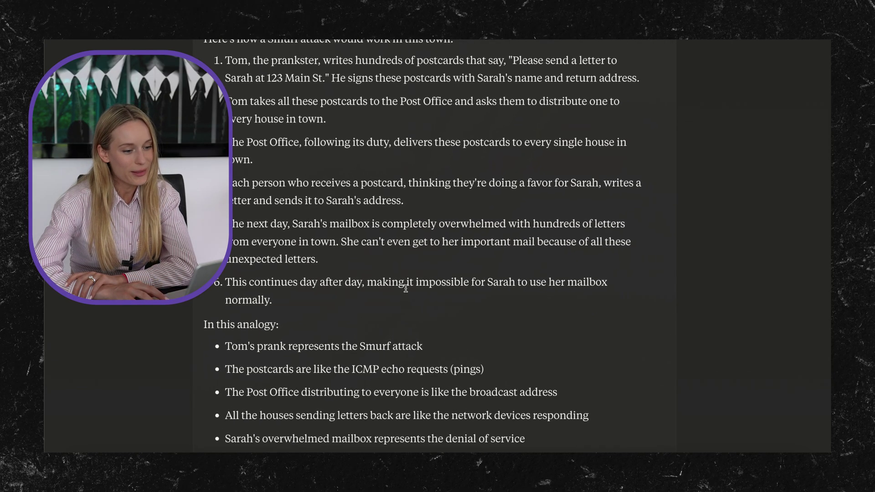
{"action": "scroll", "coordinate": [405, 289], "scroll_direction": "up", "scroll_amount": 1}
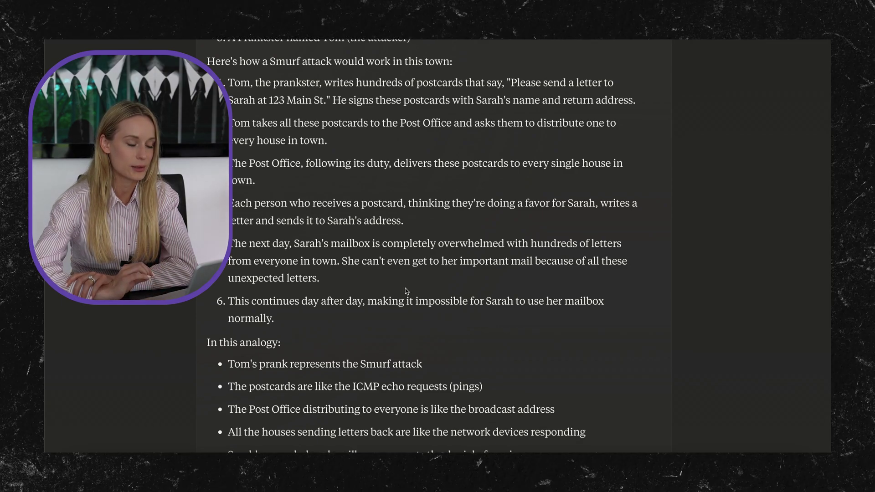
{"action": "scroll", "coordinate": [405, 291], "scroll_direction": "down", "scroll_amount": 1}
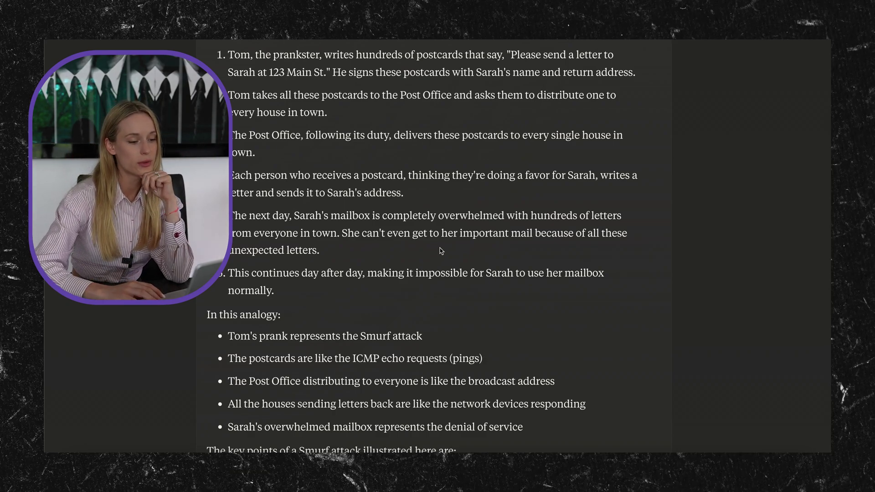
{"action": "scroll", "coordinate": [439, 247], "scroll_direction": "up", "scroll_amount": 5}
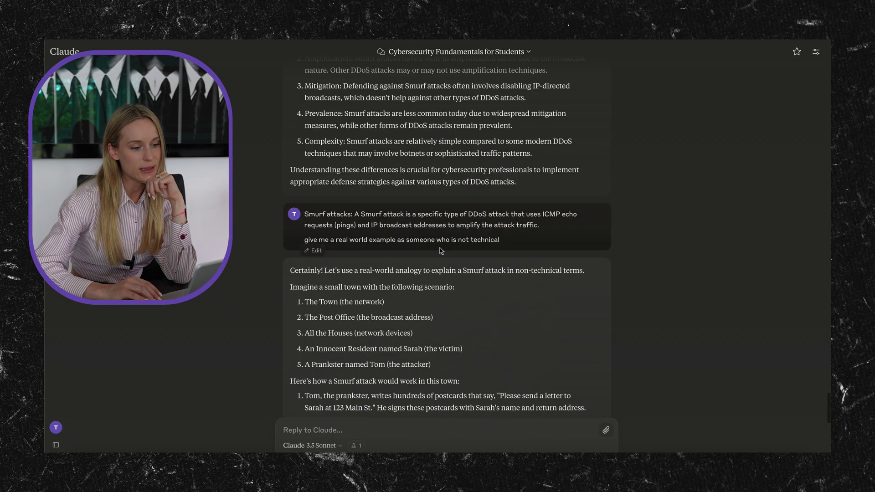
{"action": "scroll", "coordinate": [440, 247], "scroll_direction": "up", "scroll_amount": 5}
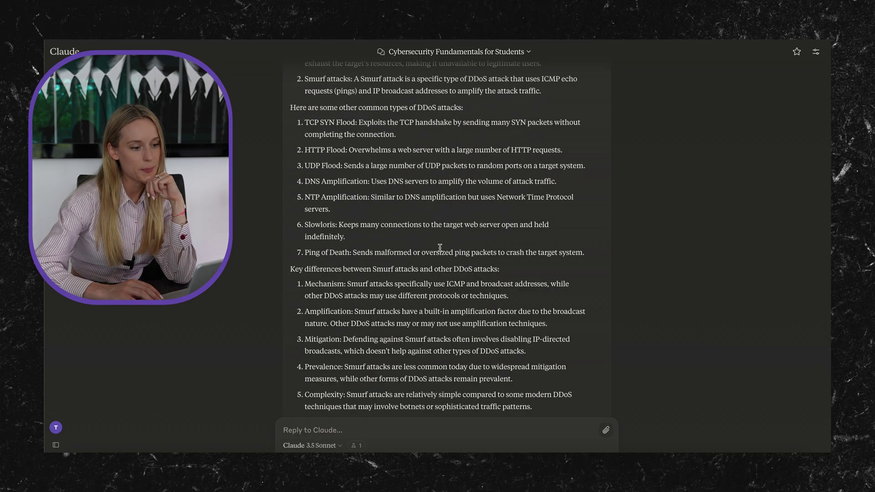
{"action": "scroll", "coordinate": [440, 247], "scroll_direction": "down", "scroll_amount": 1}
{"action": "left_click_drag", "start_coordinate": [447, 279], "coordinate": [552, 279]}
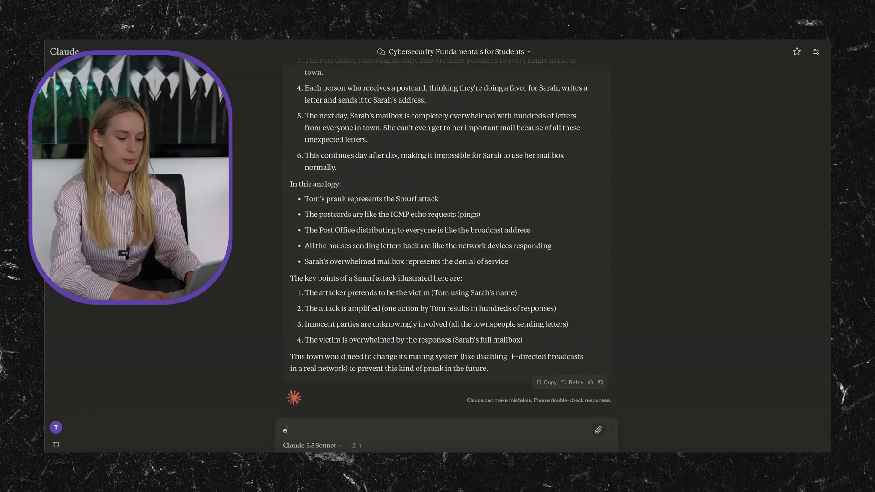
{"action": "type", "text": "explain to me "}
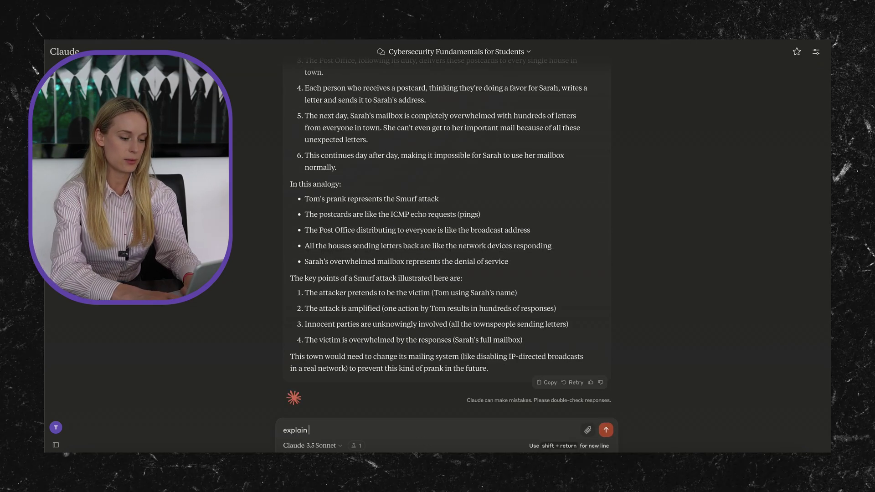
{"action": "type", "text": "what are ICMP and broadcast addresses"}
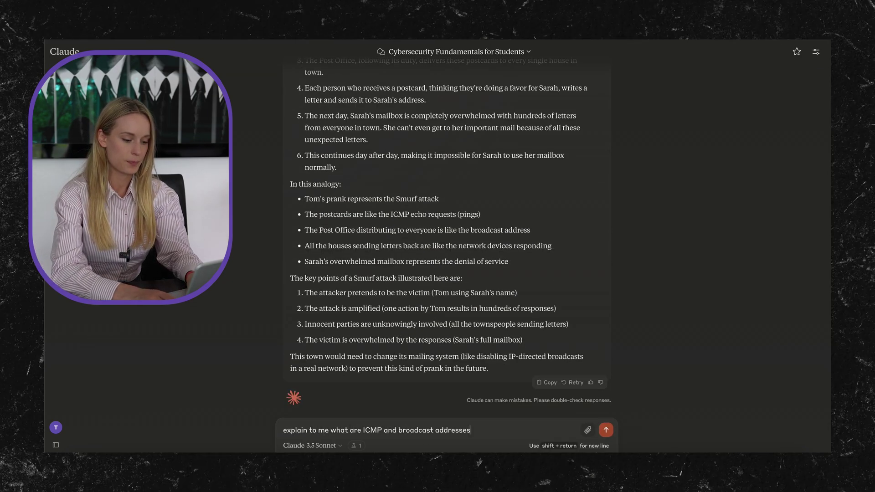
Step: Send the ICMP/broadcast question, then the 'explain in simple terms what is a smurf attack' request
{"action": "key", "text": "Return"}
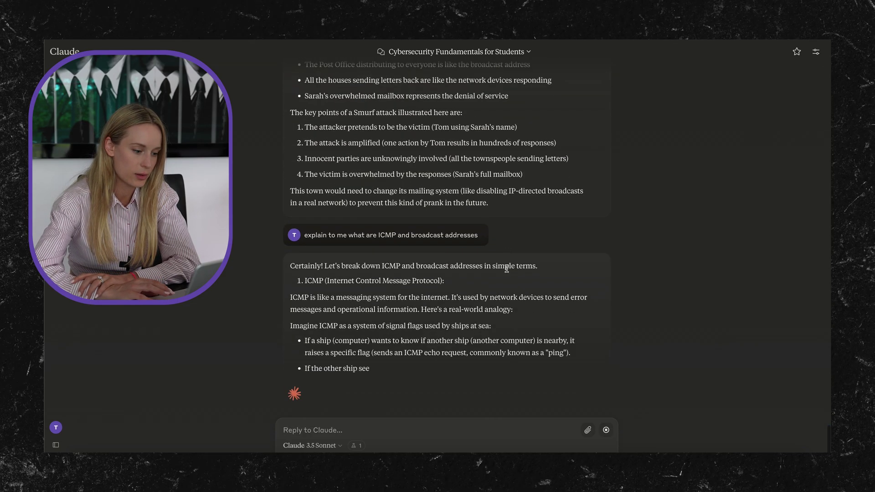
{"action": "type", "text": "explain to "}
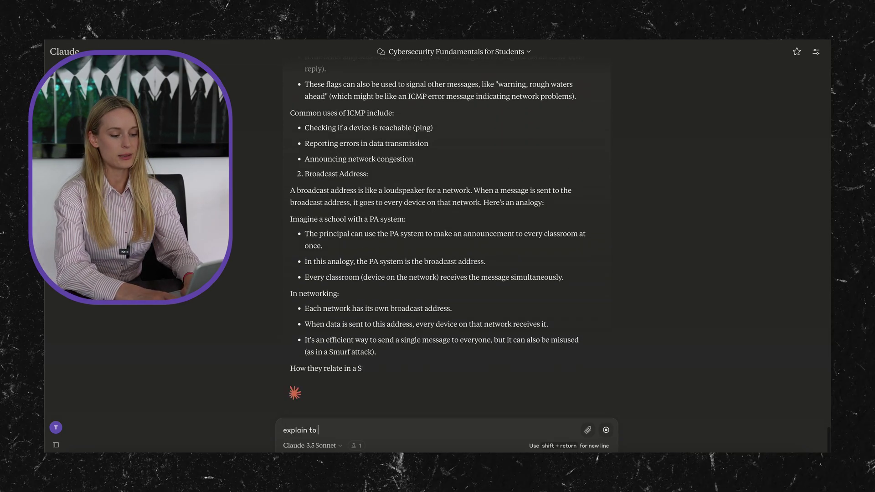
{"action": "type", "text": "me in simpl"}
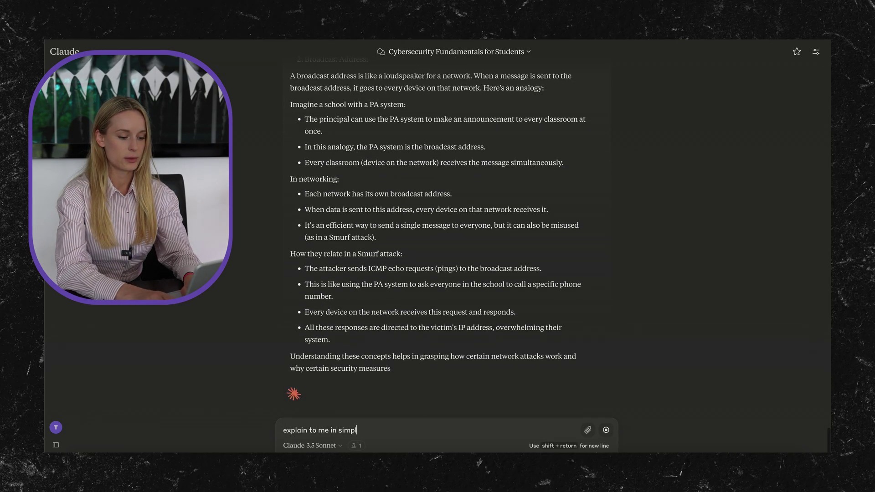
{"action": "type", "text": "e terms what is a smu"}
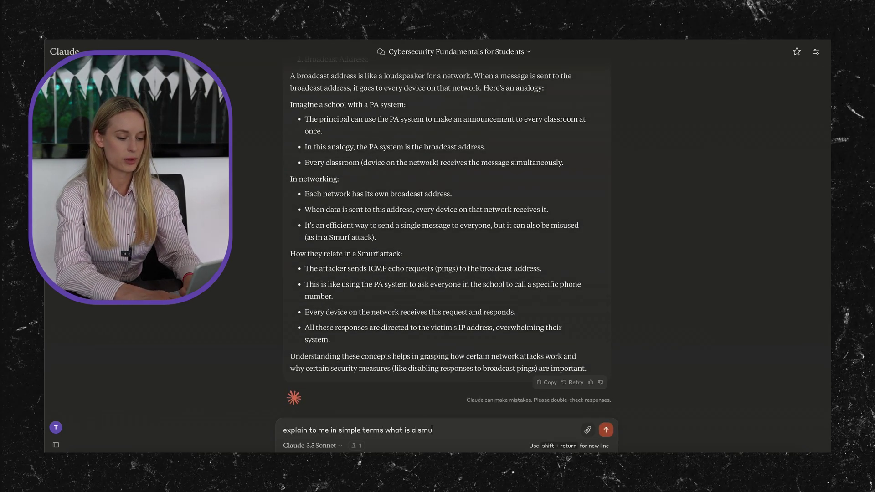
{"action": "type", "text": "rf attack"}
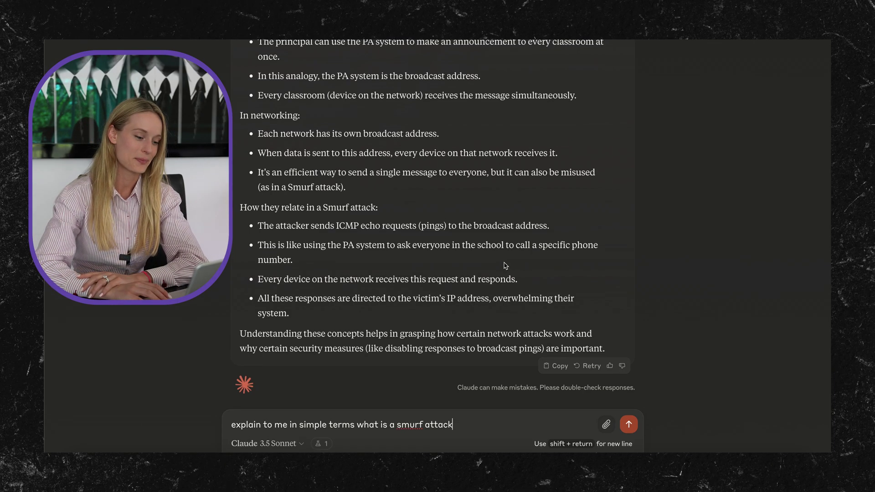
{"action": "key", "text": "Return"}
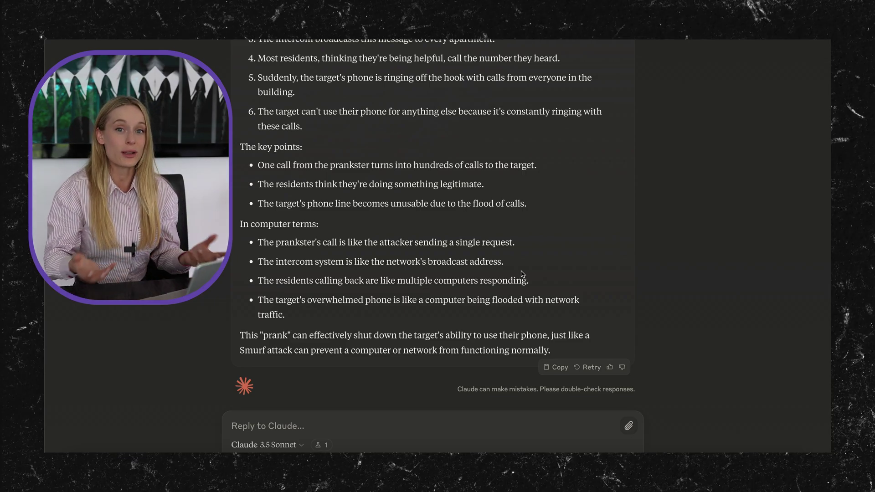
{"action": "scroll", "coordinate": [494, 245], "scroll_direction": "up", "scroll_amount": 2}
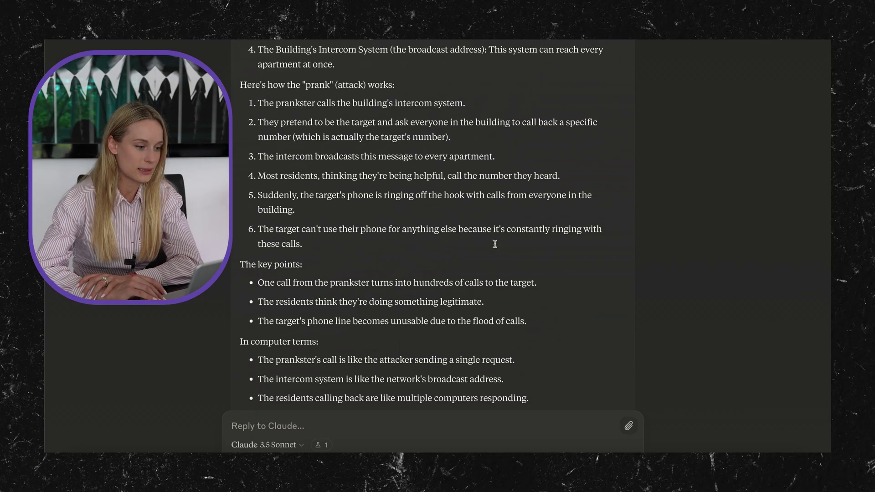
{"action": "scroll", "coordinate": [495, 244], "scroll_direction": "up", "scroll_amount": 2}
{"action": "scroll", "coordinate": [495, 243], "scroll_direction": "up", "scroll_amount": 3}
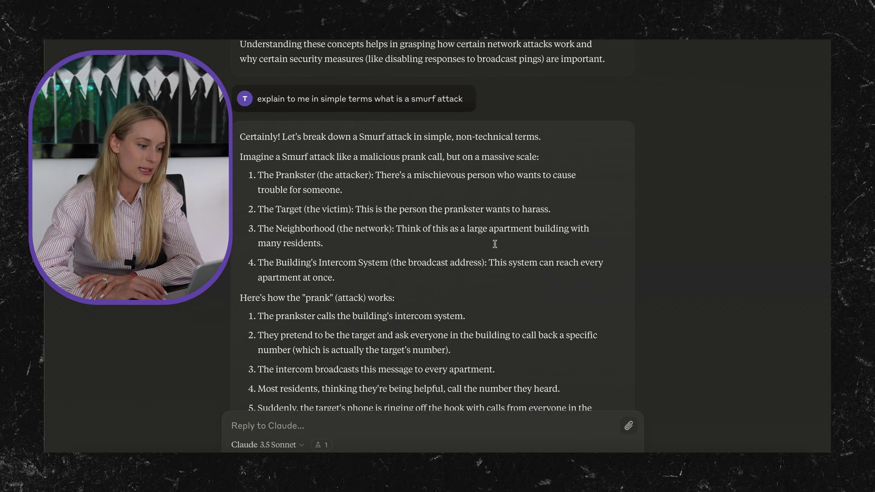
{"action": "scroll", "coordinate": [494, 244], "scroll_direction": "down", "scroll_amount": 1}
{"action": "scroll", "coordinate": [494, 243], "scroll_direction": "down", "scroll_amount": 1}
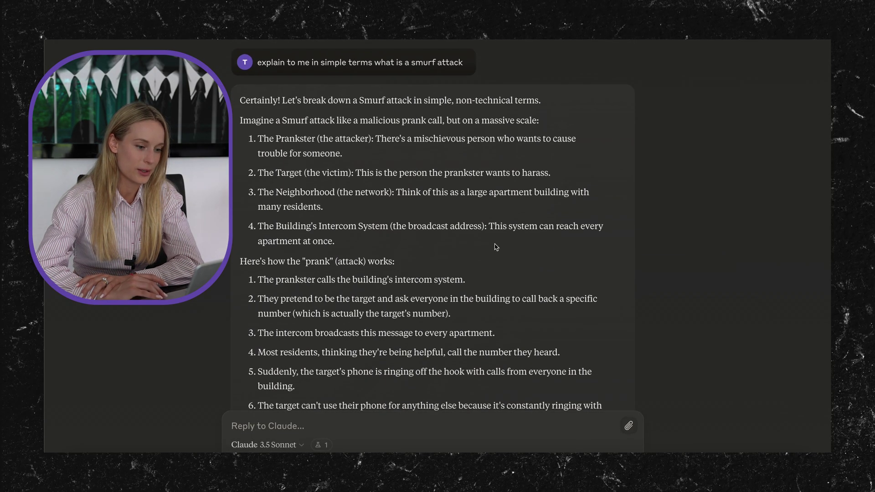
{"action": "scroll", "coordinate": [495, 247], "scroll_direction": "down", "scroll_amount": 2}
{"action": "scroll", "coordinate": [495, 247], "scroll_direction": "down", "scroll_amount": 1}
{"action": "scroll", "coordinate": [495, 247], "scroll_direction": "down", "scroll_amount": 1}
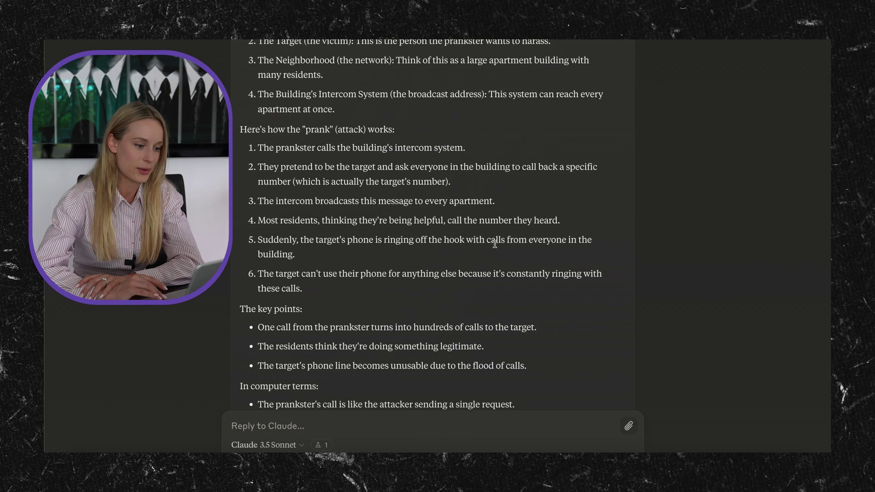
{"action": "scroll", "coordinate": [495, 244], "scroll_direction": "down", "scroll_amount": 1}
{"action": "scroll", "coordinate": [495, 243], "scroll_direction": "down", "scroll_amount": 2}
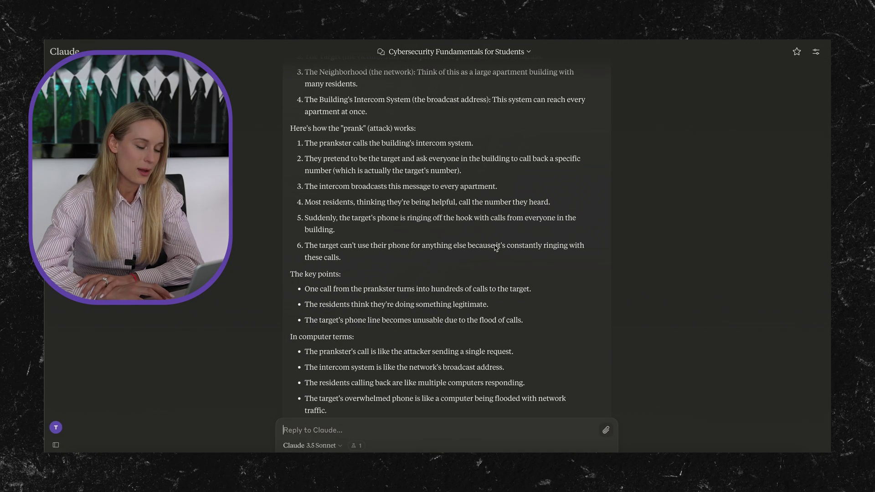
{"action": "scroll", "coordinate": [495, 247], "scroll_direction": "up", "scroll_amount": 1}
{"action": "scroll", "coordinate": [496, 247], "scroll_direction": "up", "scroll_amount": 1}
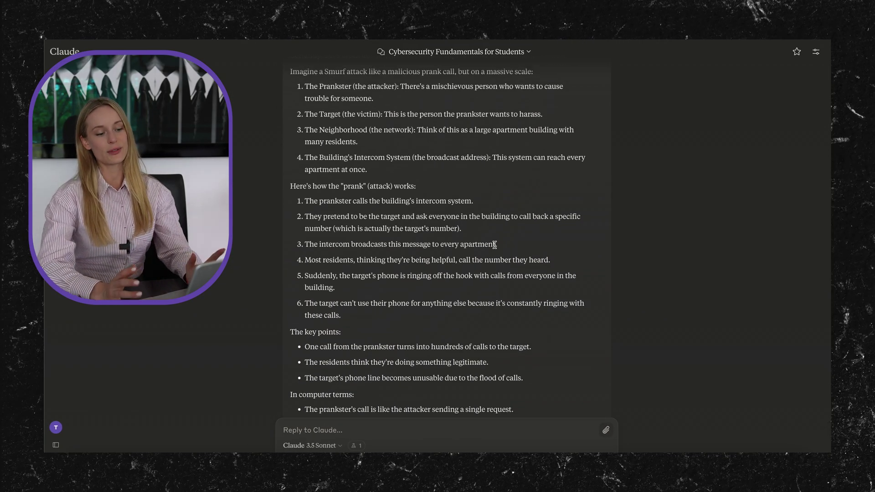
{"action": "scroll", "coordinate": [495, 245], "scroll_direction": "down", "scroll_amount": 4}
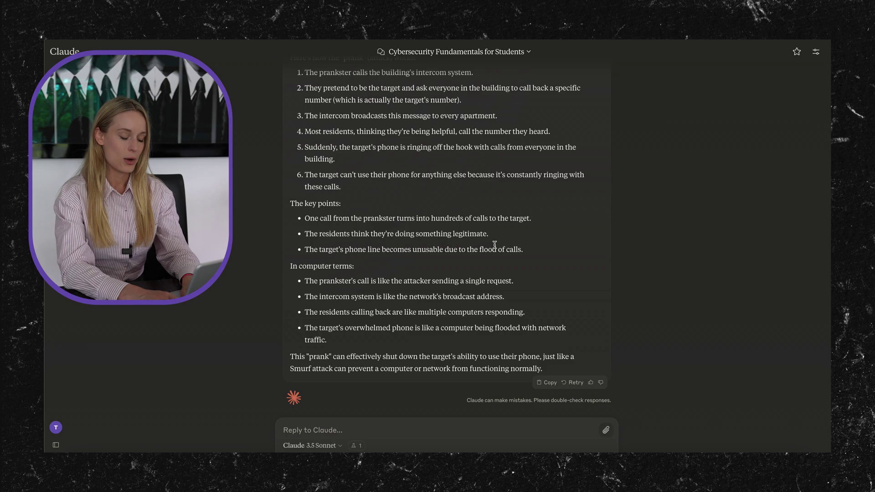
{"action": "type", "text": "if I only"}
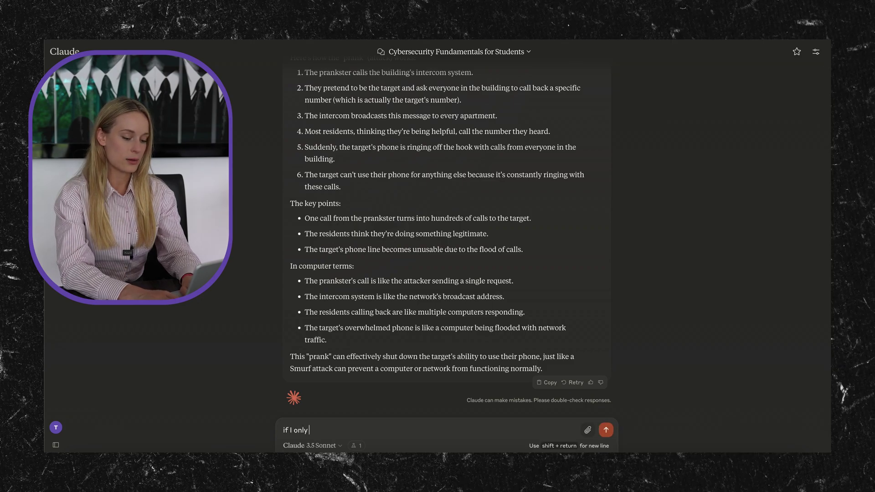
{"action": "type", "text": " could learn three thin"}
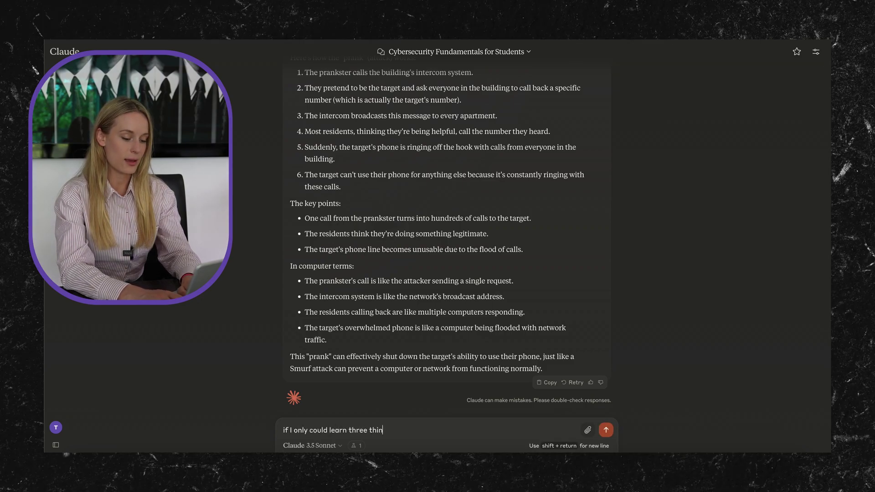
{"action": "type", "text": "gs about cybersecurit"}
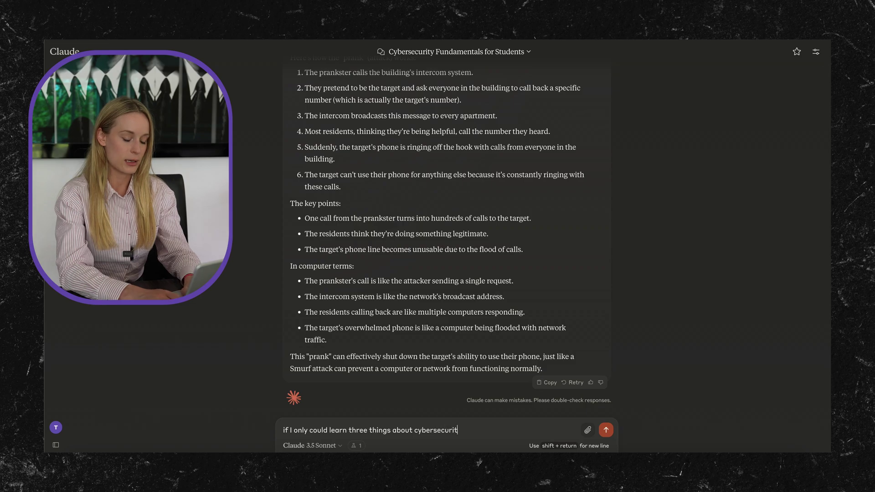
{"action": "type", "text": "y what are the most impor"}
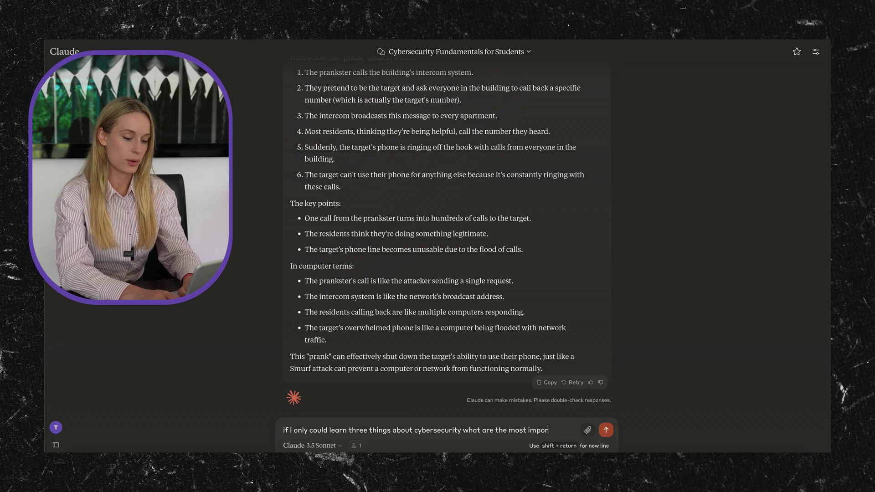
{"action": "type", "text": "tant things to know?"}
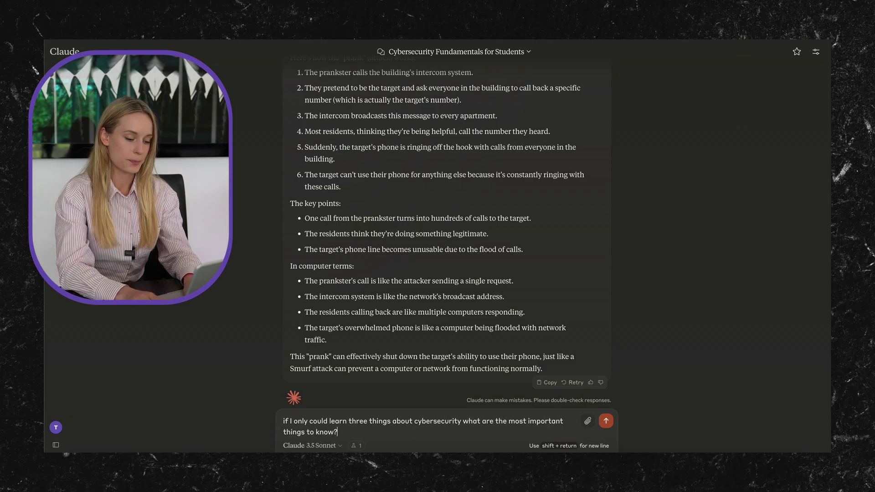
{"action": "type", "text": " keep it"}
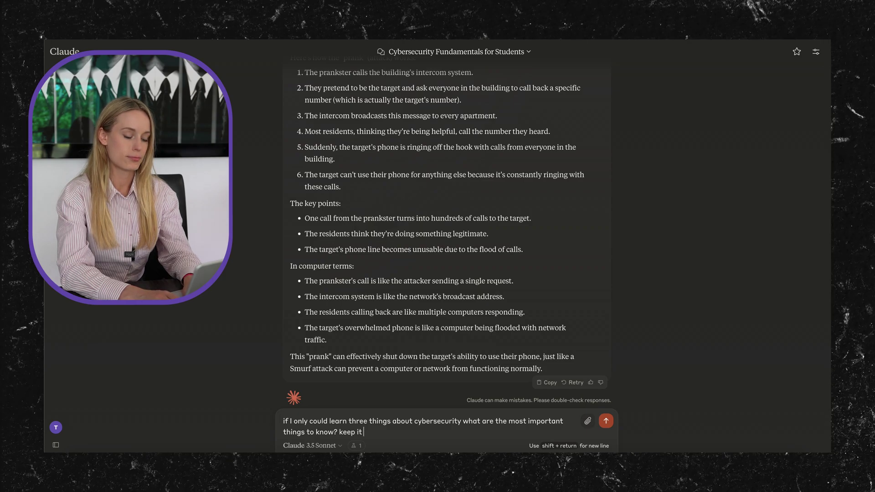
Step: Trim the trailing words and send the 'three things to learn about cybersecurity' question
{"action": "key", "text": "BackSpace"}
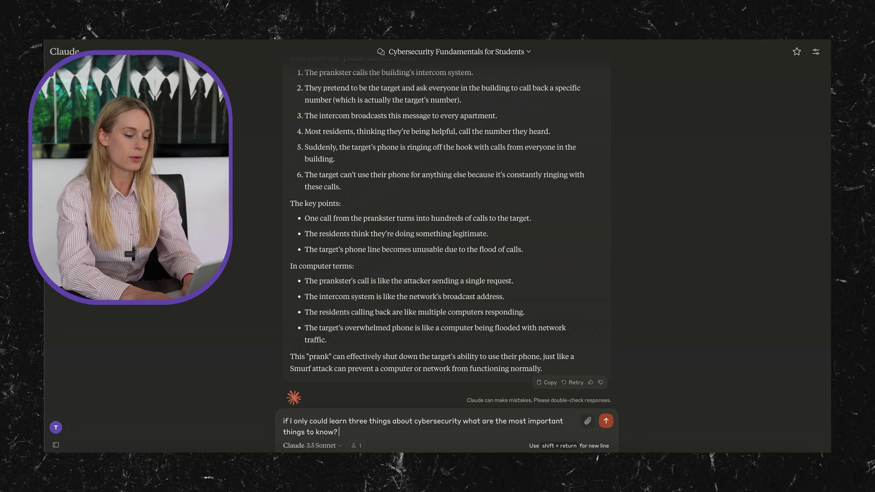
{"action": "key", "text": "Return"}
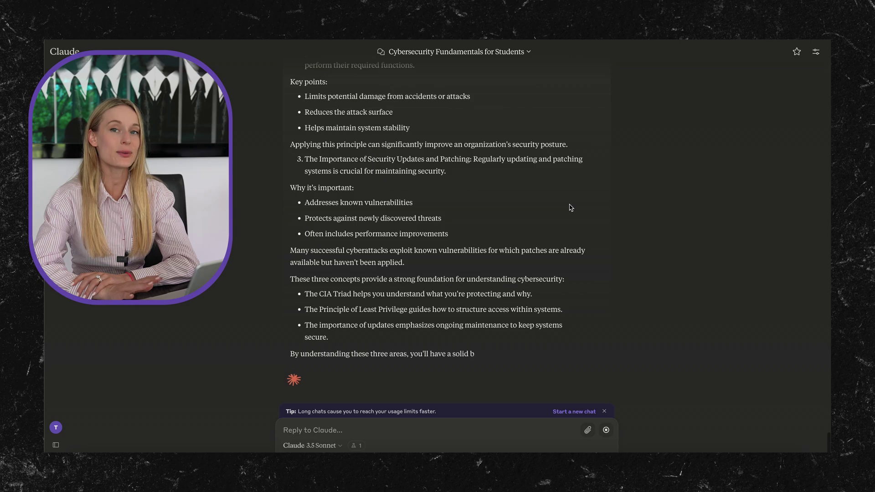
{"action": "scroll", "coordinate": [569, 204], "scroll_direction": "up", "scroll_amount": 3}
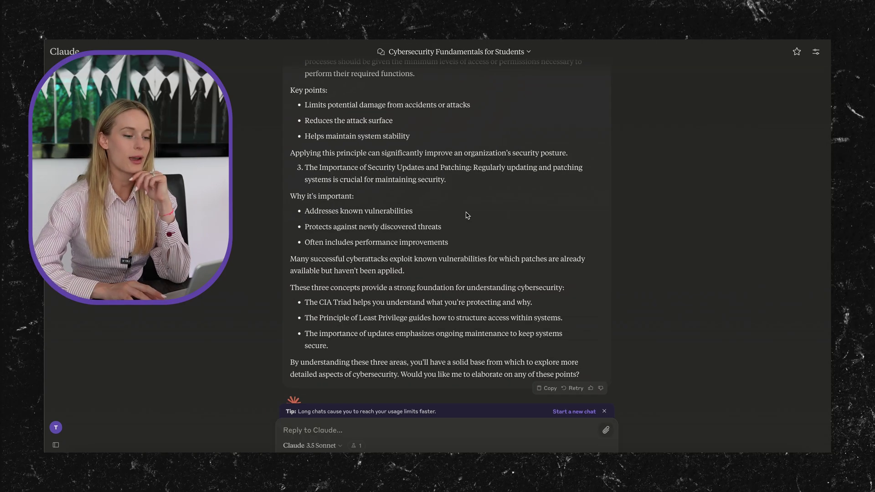
{"action": "scroll", "coordinate": [466, 215], "scroll_direction": "up", "scroll_amount": 1}
{"action": "scroll", "coordinate": [466, 216], "scroll_direction": "up", "scroll_amount": 4}
{"action": "scroll", "coordinate": [467, 216], "scroll_direction": "up", "scroll_amount": 5}
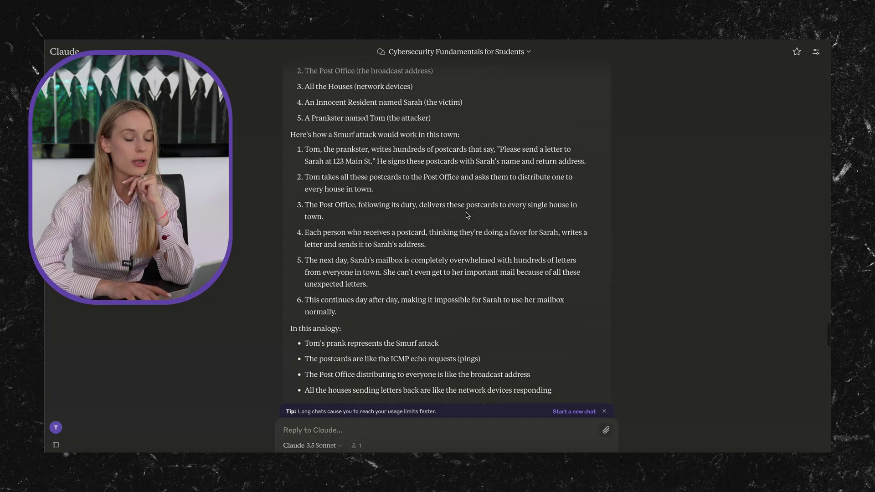
{"action": "scroll", "coordinate": [466, 215], "scroll_direction": "up", "scroll_amount": 5}
{"action": "scroll", "coordinate": [466, 216], "scroll_direction": "up", "scroll_amount": 5}
{"action": "scroll", "coordinate": [467, 215], "scroll_direction": "up", "scroll_amount": 5}
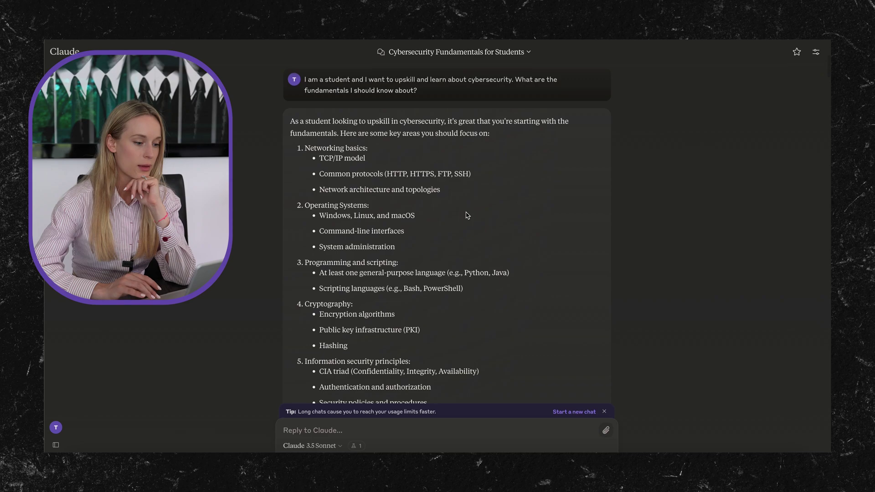
{"action": "scroll", "coordinate": [323, 218], "scroll_direction": "down", "scroll_amount": 1}
{"action": "scroll", "coordinate": [323, 218], "scroll_direction": "down", "scroll_amount": 1}
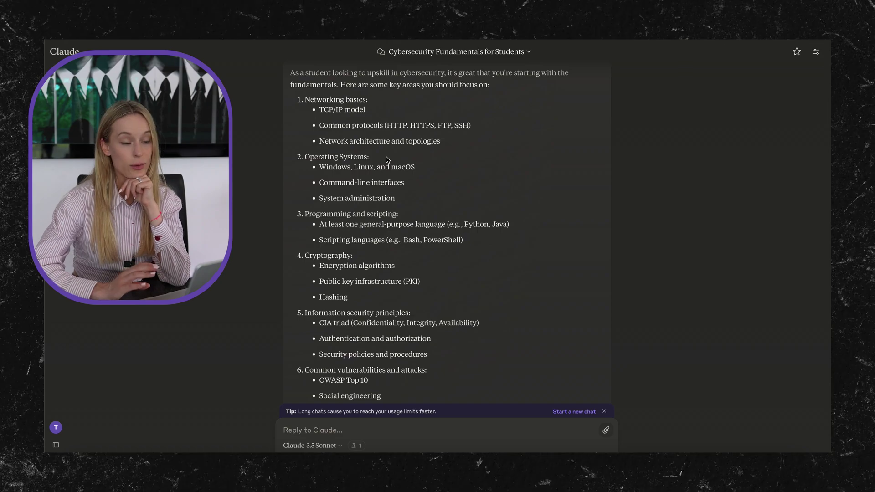
{"action": "scroll", "coordinate": [378, 184], "scroll_direction": "down", "scroll_amount": 1}
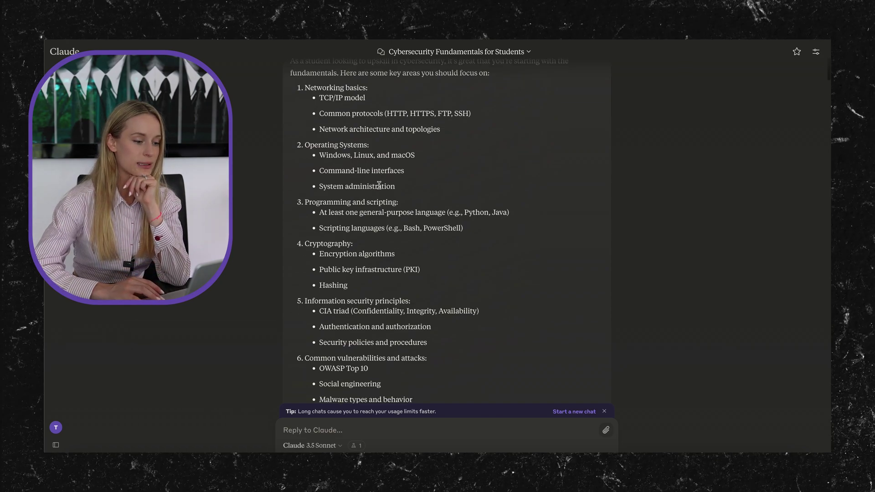
{"action": "scroll", "coordinate": [396, 197], "scroll_direction": "down", "scroll_amount": 2}
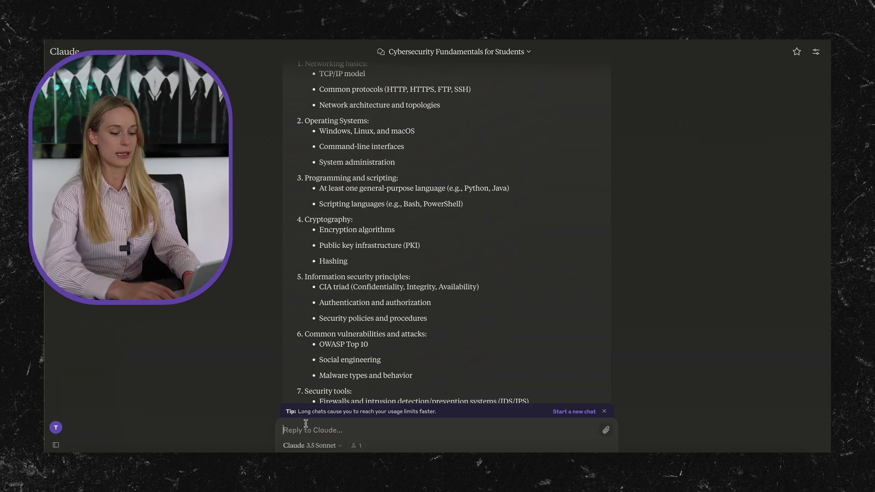
{"action": "type", "text": "whot is the most com"}
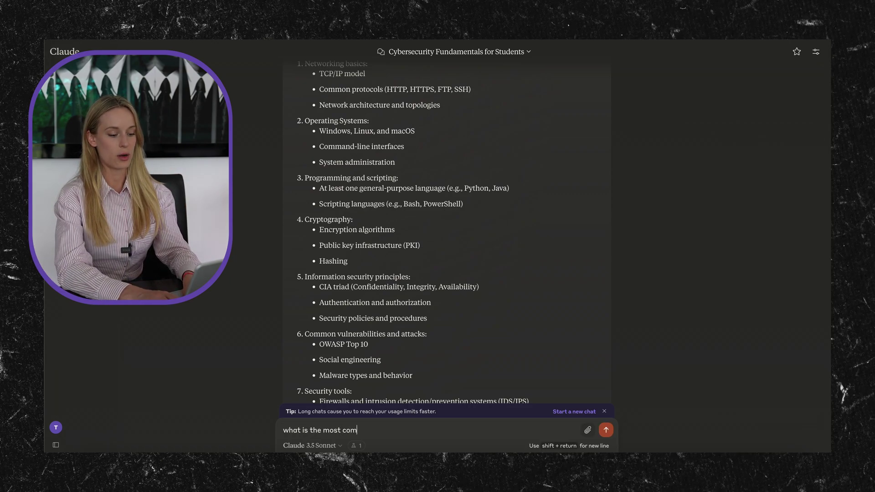
{"action": "type", "text": "mon programming lan"}
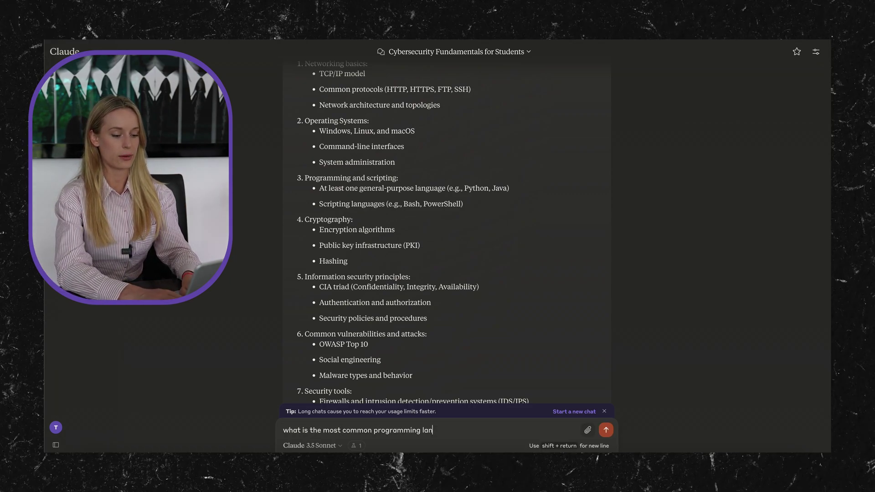
{"action": "type", "text": "guage for cybersec"}
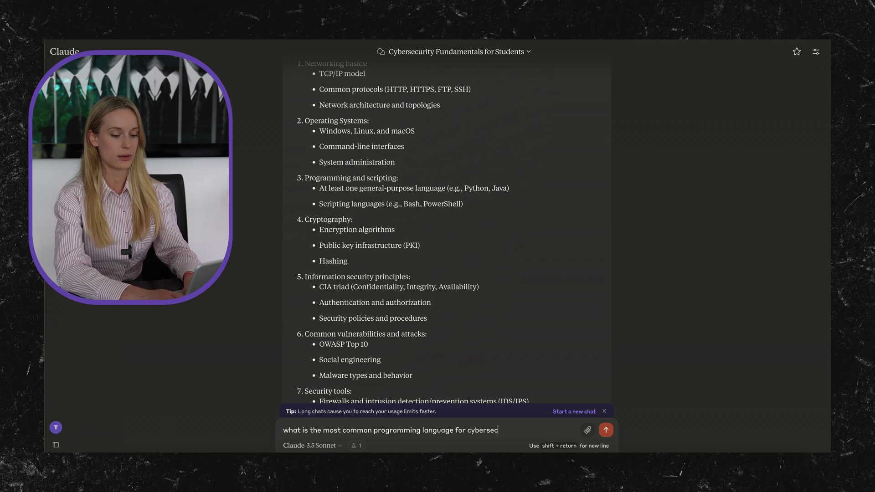
{"action": "type", "text": "urity engine"}
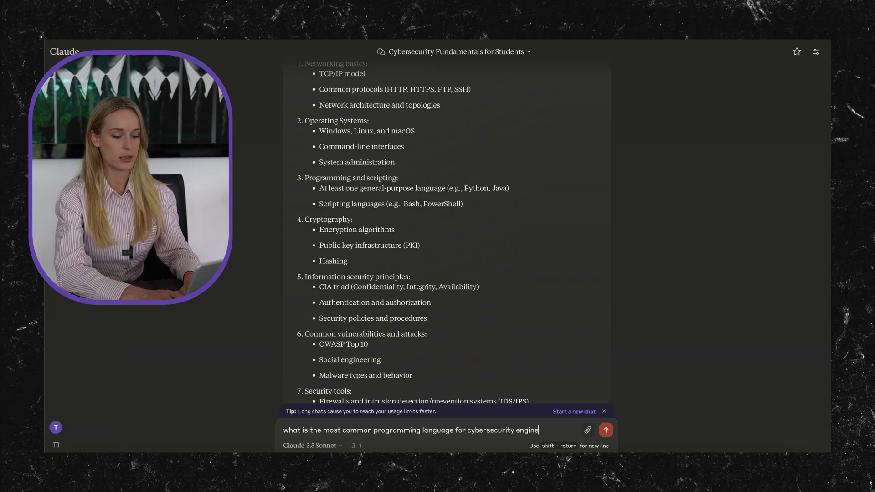
{"action": "type", "text": "rs"}
Step: Send the question about the most common programming language for cybersecurity engineers
{"action": "key", "text": "Return"}
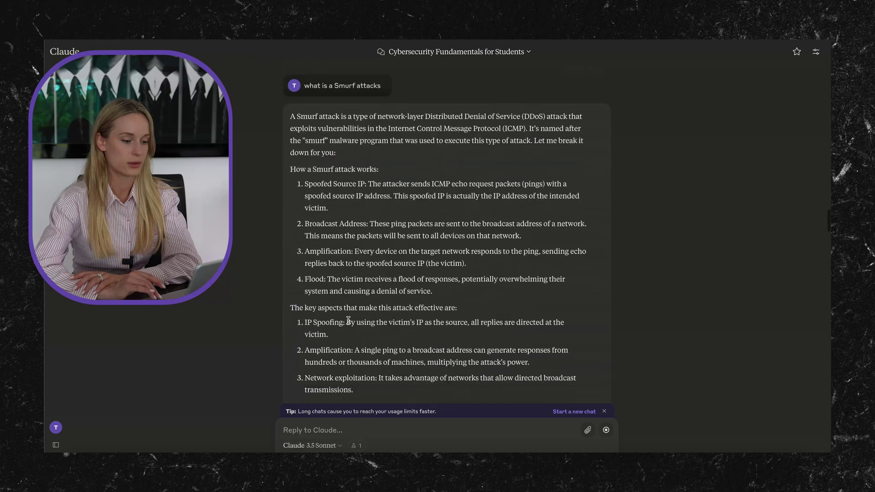